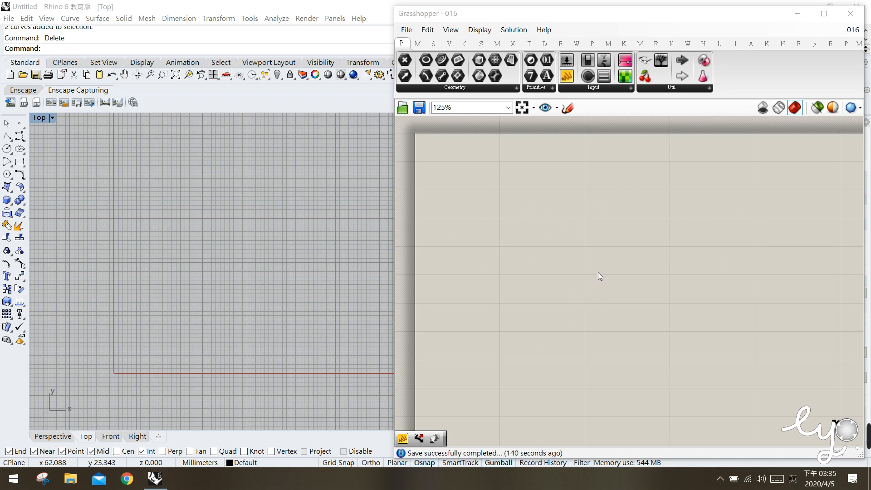
Place Gate And, Gate Or and Gate Not components one below another on the empty canvas
{"action": "left_click", "coordinate": [420, 47]}
{"action": "left_click", "coordinate": [507, 88]}
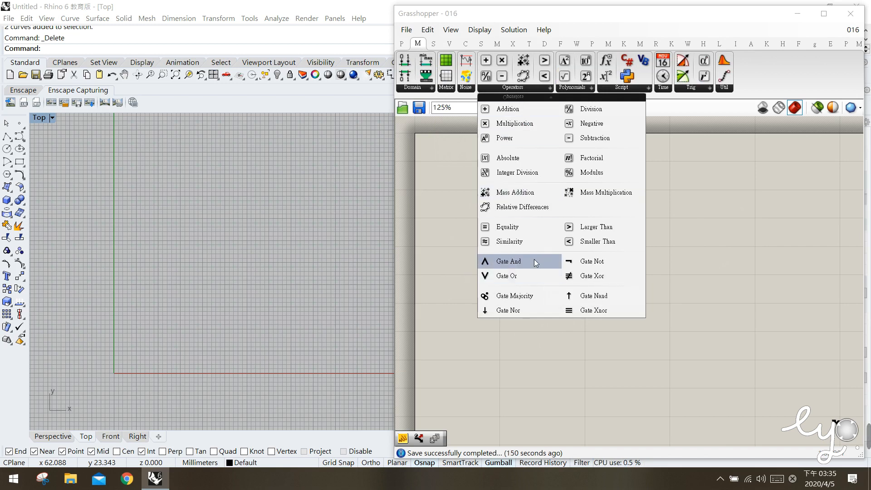
{"action": "left_click_drag", "start_coordinate": [524, 263], "coordinate": [548, 213]}
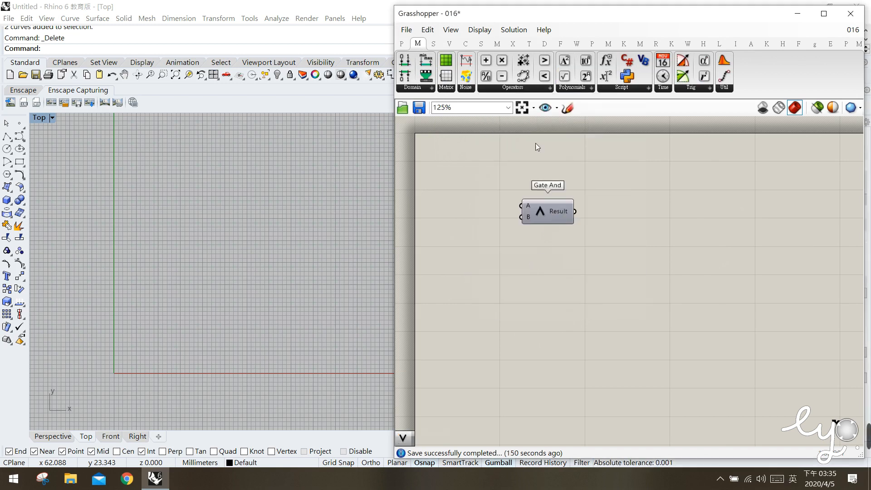
{"action": "left_click", "coordinate": [515, 91]}
{"action": "left_click_drag", "start_coordinate": [498, 278], "coordinate": [559, 337]}
{"action": "left_click", "coordinate": [507, 91]}
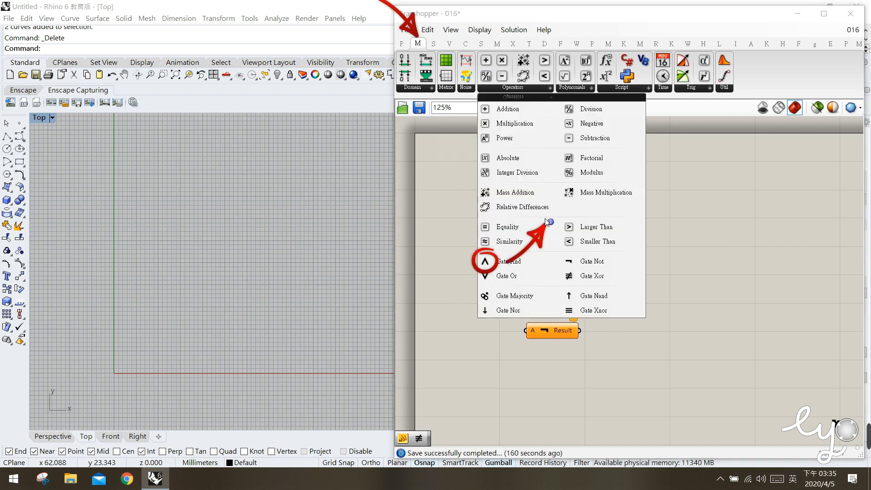
{"action": "left_click", "coordinate": [540, 268]}
{"action": "left_click", "coordinate": [551, 330]}
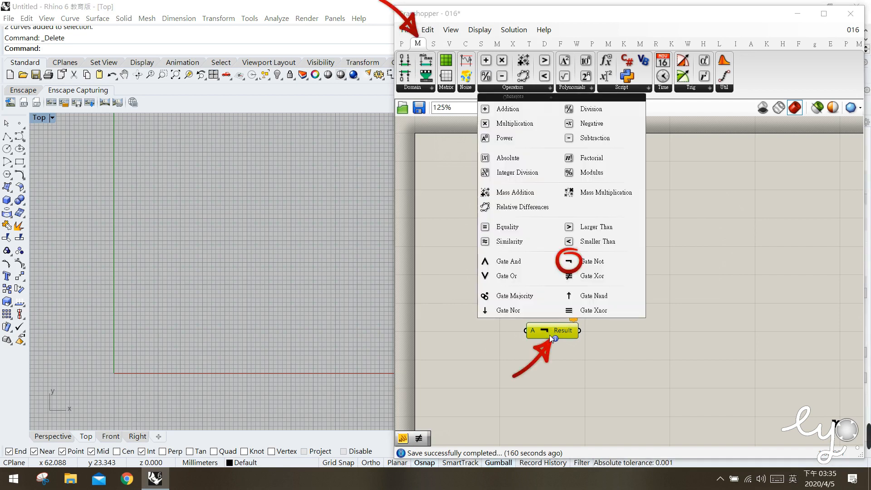
{"action": "left_click", "coordinate": [600, 312]}
Move the Gate Or and Gate Not components so they line up in a column beneath Gate And
{"action": "left_click_drag", "start_coordinate": [549, 267], "coordinate": [544, 267]}
{"action": "left_click_drag", "start_coordinate": [549, 326], "coordinate": [544, 313]}
{"action": "left_click", "coordinate": [514, 289]}
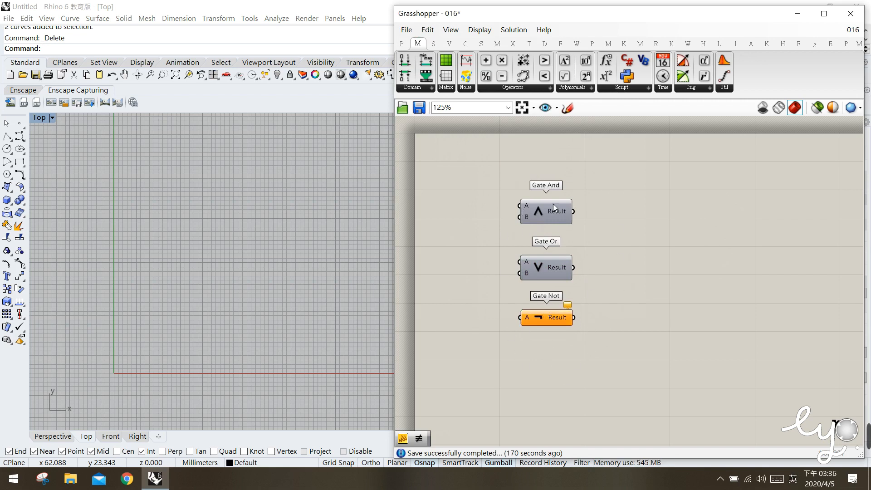
{"action": "mouse_move", "coordinate": [560, 214]}
{"action": "mouse_move", "coordinate": [525, 219]}
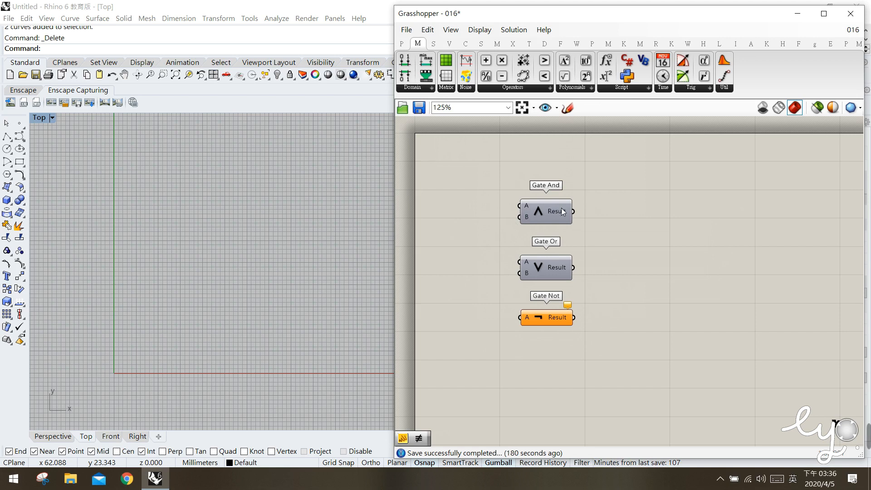
Add a panel containing "true" and position it beside the inputs of Gate And
{"action": "double_click", "coordinate": [459, 187]}
{"action": "type", "text": "\""}
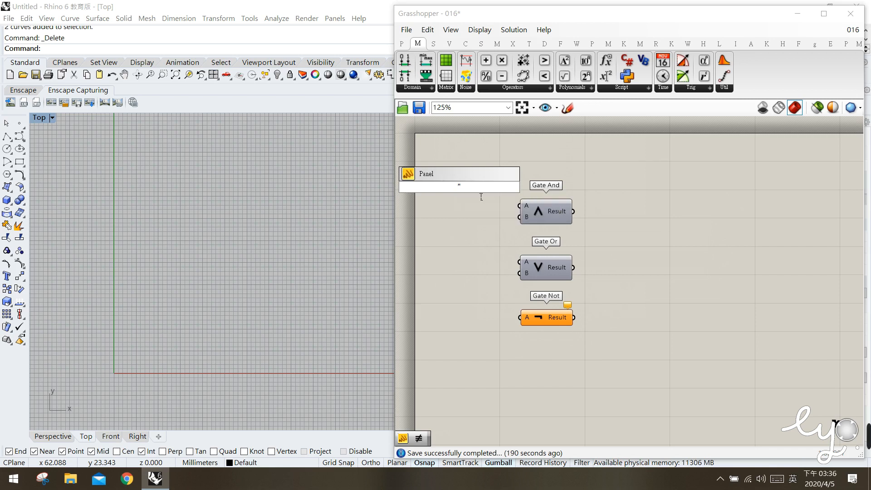
{"action": "left_click", "coordinate": [480, 220]}
{"action": "double_click", "coordinate": [480, 219]}
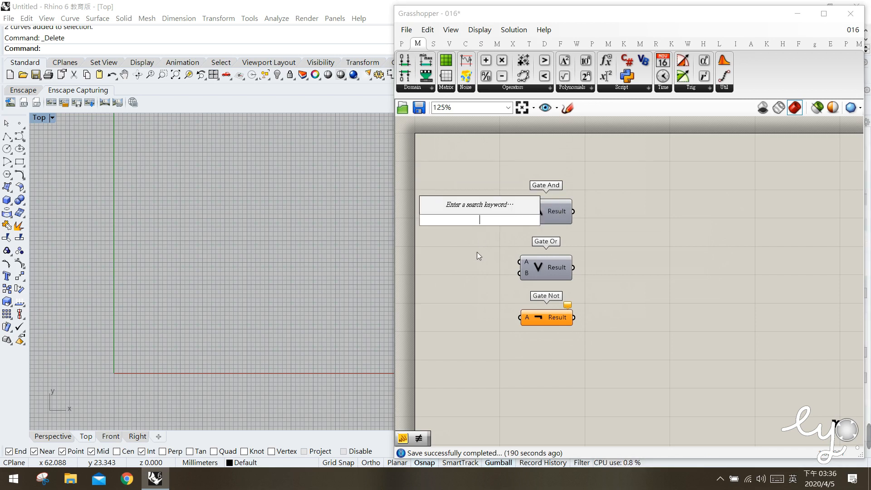
{"action": "type", "text": "\""}
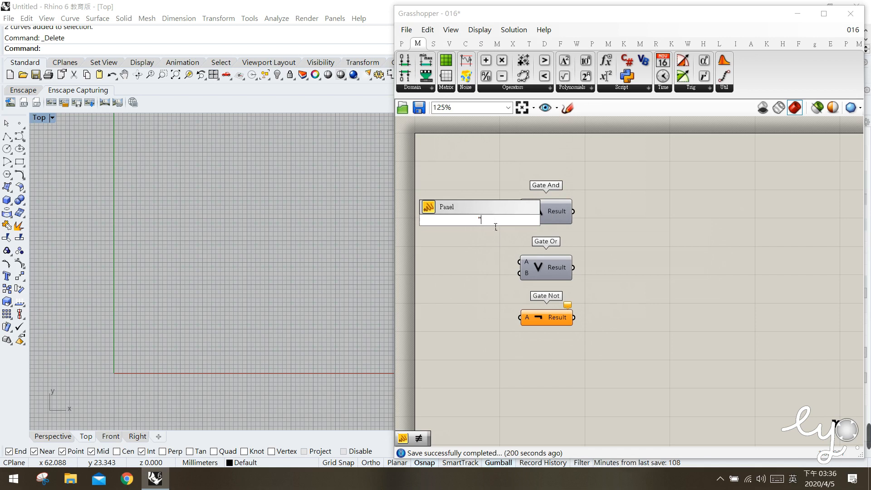
{"action": "left_click", "coordinate": [495, 262]}
{"action": "double_click", "coordinate": [485, 222]}
{"action": "type", "text": "true"}
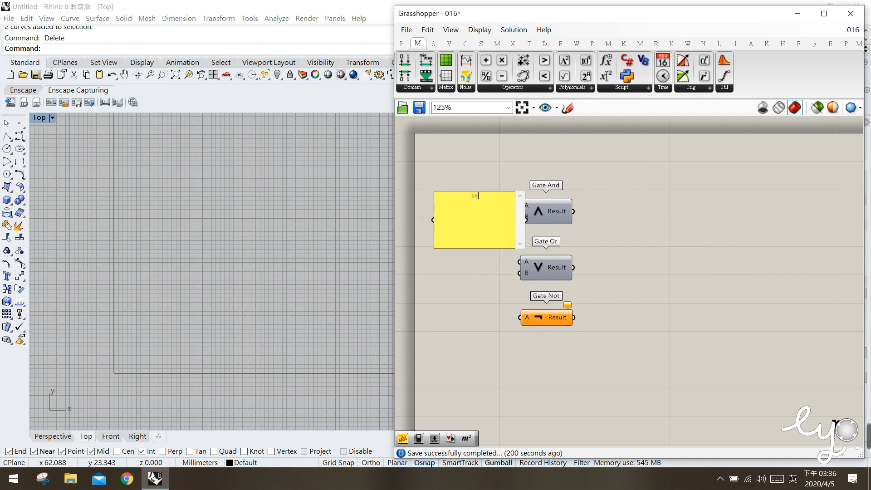
{"action": "left_click", "coordinate": [480, 253]}
{"action": "mouse_move", "coordinate": [480, 226]}
{"action": "left_mouse_down"}
{"action": "mouse_move", "coordinate": [470, 211]}
{"action": "mouse_move", "coordinate": [487, 211]}
{"action": "left_mouse_up"}
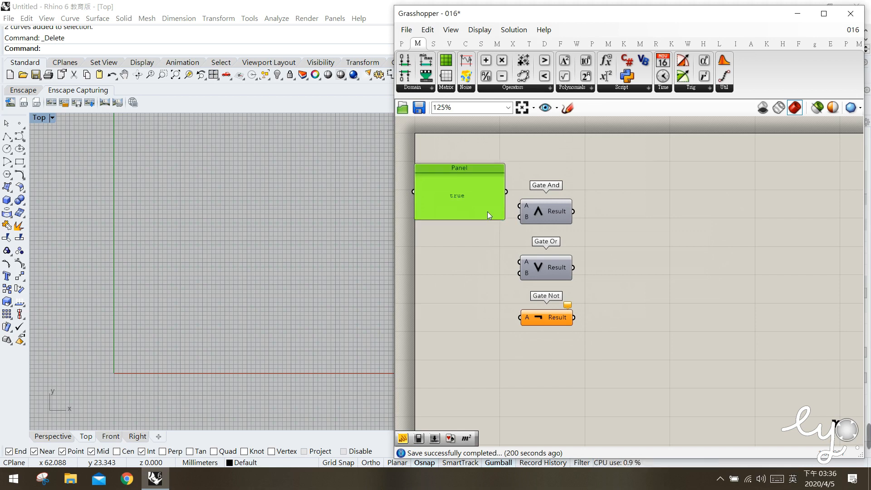
Add a second panel containing "false" and position it directly below the "true" panel
{"action": "double_click", "coordinate": [475, 267]}
{"action": "type", "text": "\""}
{"action": "key", "text": "Return"}
{"action": "double_click", "coordinate": [472, 272]}
{"action": "type", "text": "false"}
{"action": "left_click", "coordinate": [481, 329]}
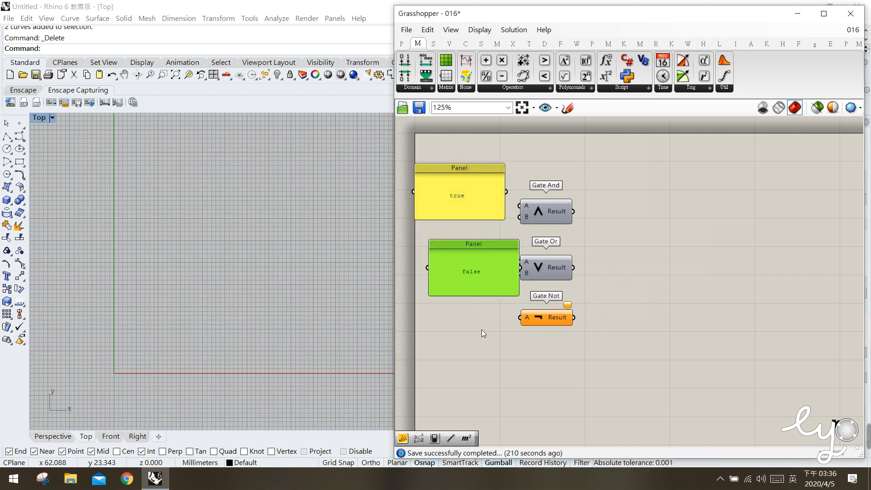
{"action": "left_click_drag", "start_coordinate": [470, 280], "coordinate": [458, 267]}
{"action": "left_click", "coordinate": [464, 333]}
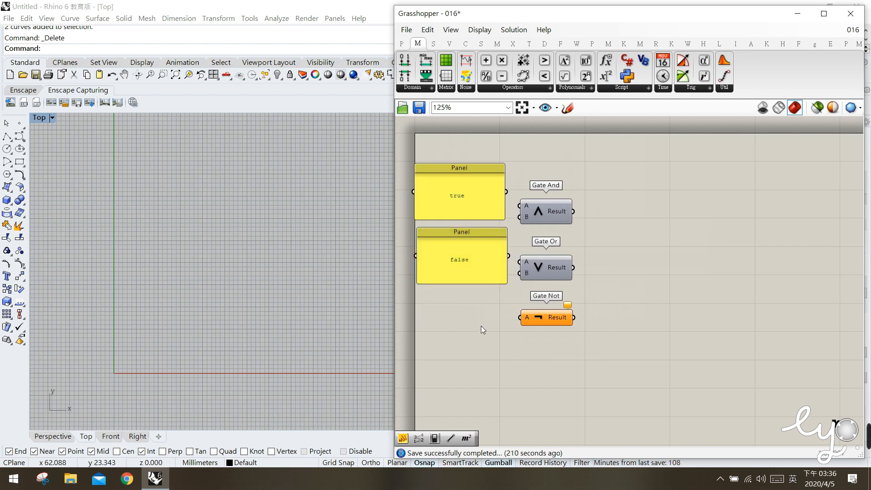
Delete the "true" and "false" panels and add a small panel containing 0 in their place
{"action": "left_click_drag", "start_coordinate": [470, 311], "coordinate": [444, 190]}
{"action": "key", "text": "Delete"}
{"action": "double_click", "coordinate": [464, 208]}
{"action": "type", "text": "\"0"}
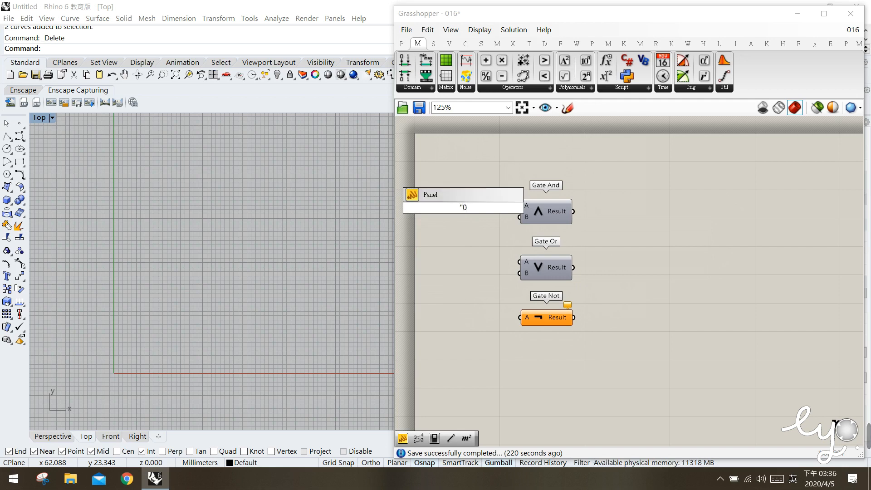
{"action": "key", "text": "Escape"}
{"action": "double_click", "coordinate": [469, 237]}
{"action": "type", "text": "\"0"}
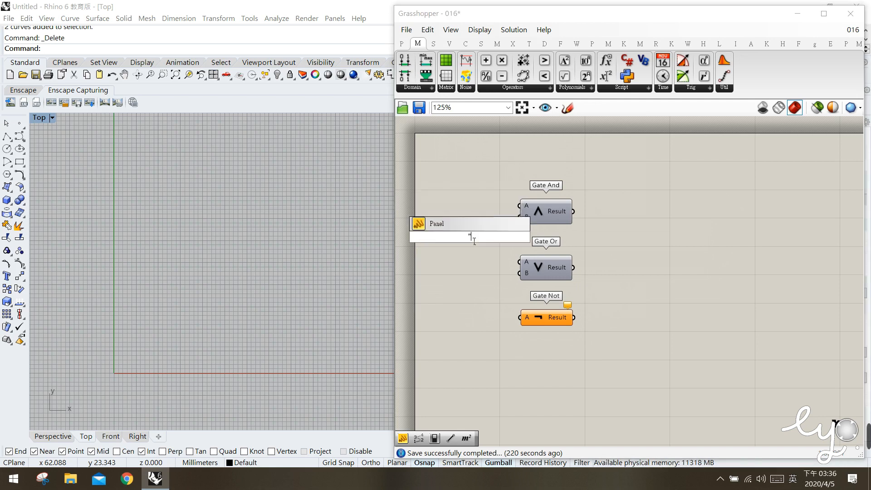
{"action": "key", "text": "Return"}
{"action": "left_click", "coordinate": [470, 236]}
Add a small panel containing 1 below the 0 panel and select both panels
{"action": "double_click", "coordinate": [464, 277]}
{"action": "type", "text": "\""}
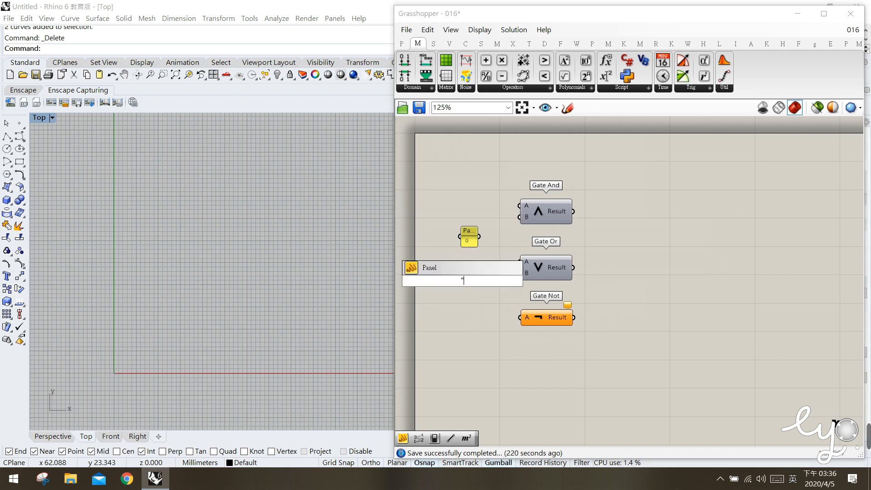
{"action": "key", "text": "Return"}
{"action": "left_click_drag", "start_coordinate": [461, 286], "coordinate": [466, 224]}
{"action": "left_click", "coordinate": [471, 225]}
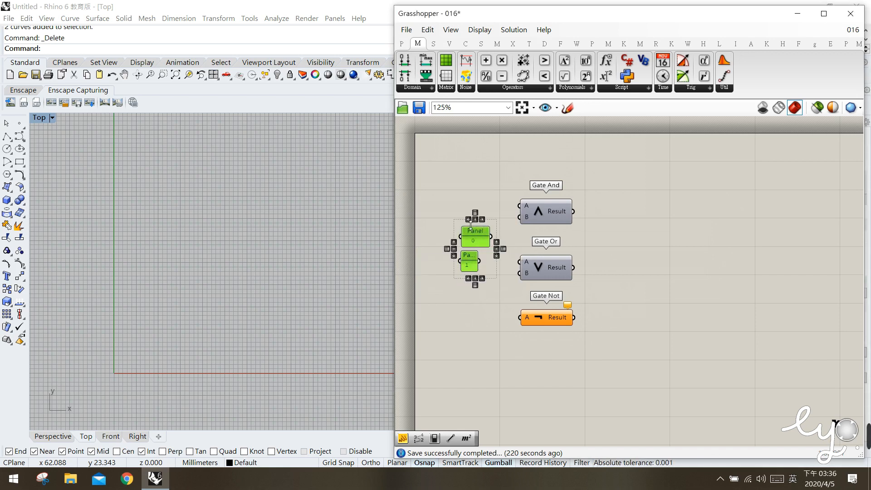
Delete the 0 and 1 panels beside the gate components
{"action": "left_click", "coordinate": [484, 301]}
{"action": "left_click", "coordinate": [469, 267]}
{"action": "left_click_drag", "start_coordinate": [482, 267], "coordinate": [467, 230]}
{"action": "left_click", "coordinate": [491, 285]}
{"action": "left_click_drag", "start_coordinate": [474, 292], "coordinate": [466, 202]}
{"action": "key", "text": "Delete"}
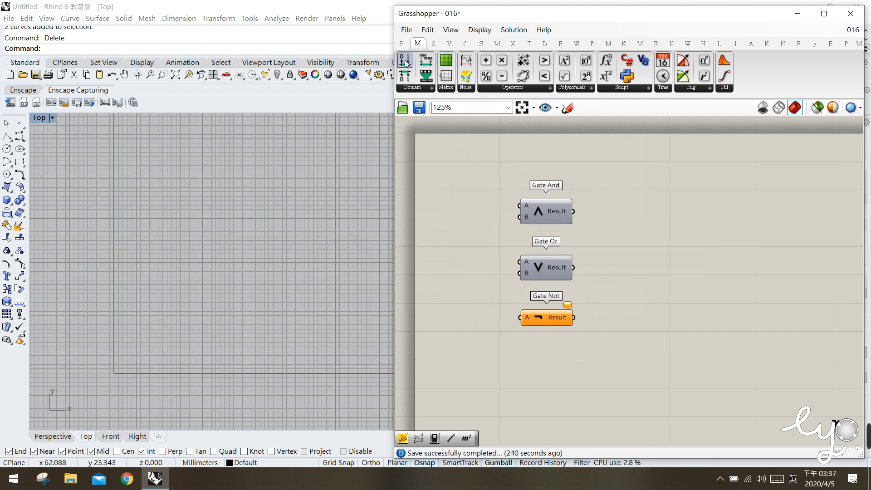
Add two stacked Boolean Toggles beside Gate And's A and B inputs, leaving both set to False
{"action": "left_click", "coordinate": [401, 43]}
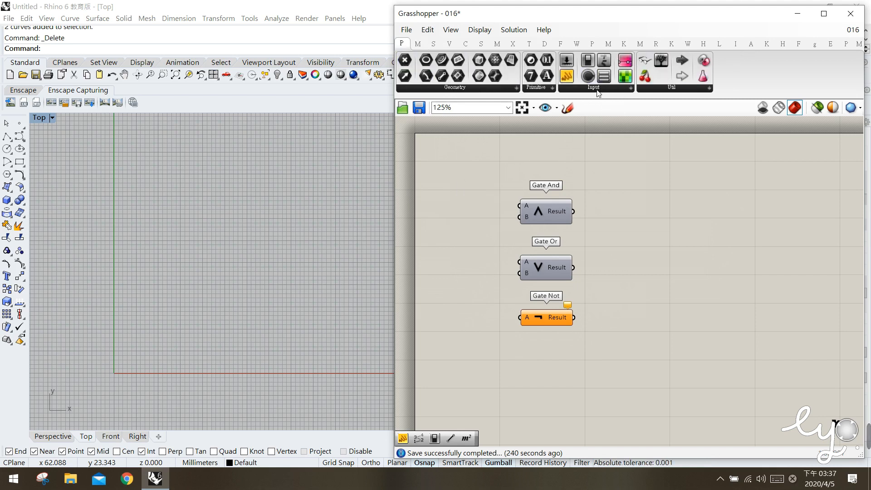
{"action": "left_click", "coordinate": [595, 88]}
{"action": "left_click_drag", "start_coordinate": [617, 133], "coordinate": [458, 217]}
{"action": "left_click", "coordinate": [471, 250]}
{"action": "left_click", "coordinate": [461, 219]}
{"action": "left_click", "coordinate": [454, 199], "text": "shift"}
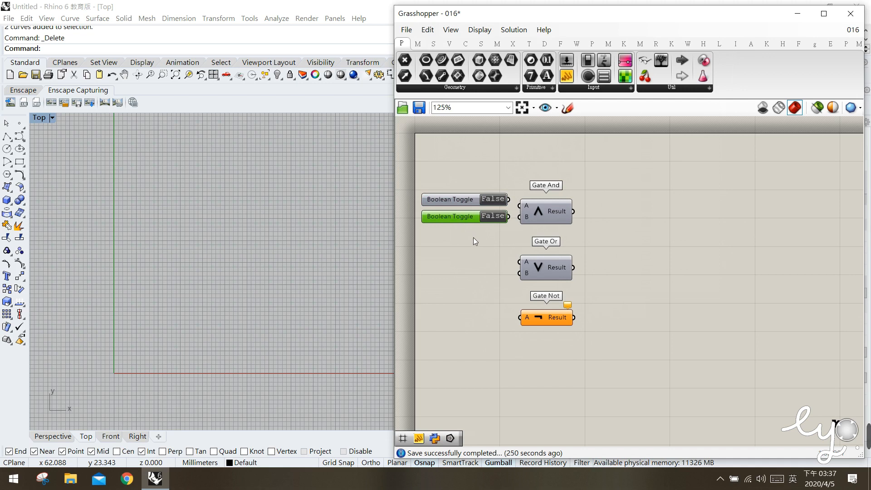
{"action": "left_click", "coordinate": [475, 237]}
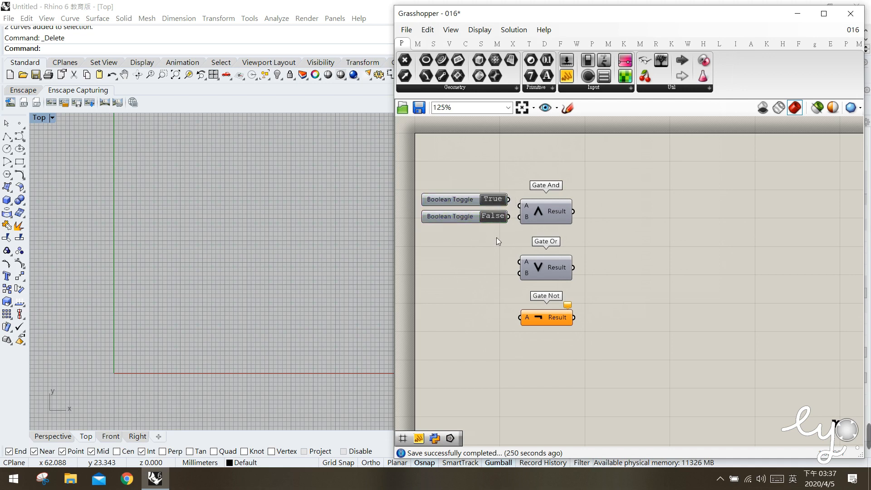
{"action": "double_click", "coordinate": [493, 200]}
{"action": "left_click", "coordinate": [466, 203]}
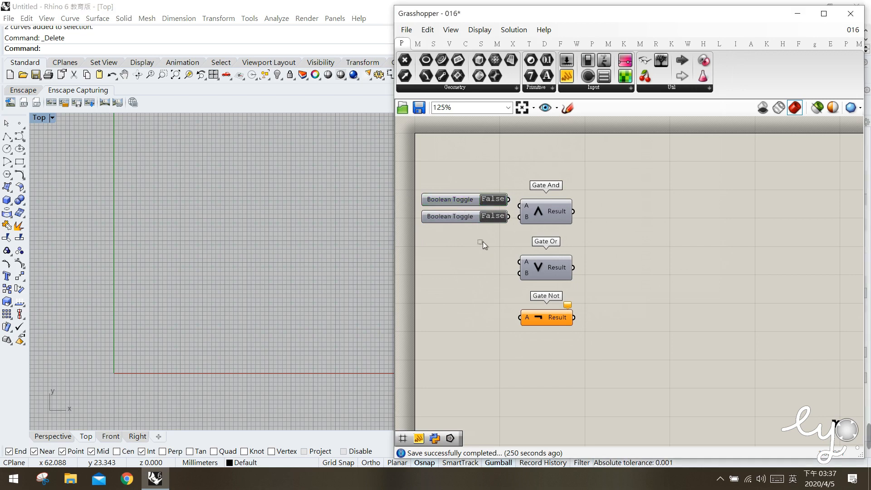
Copy the pair of Boolean Toggles beside Gate Or and Gate Not, and delete the spare lower toggle at Gate Not
{"action": "mouse_move", "coordinate": [483, 242]}
{"action": "left_mouse_down"}
{"action": "mouse_move", "coordinate": [477, 208]}
{"action": "mouse_move", "coordinate": [468, 241]}
{"action": "mouse_move", "coordinate": [472, 319]}
{"action": "left_mouse_up"}
{"action": "left_click", "coordinate": [504, 353]}
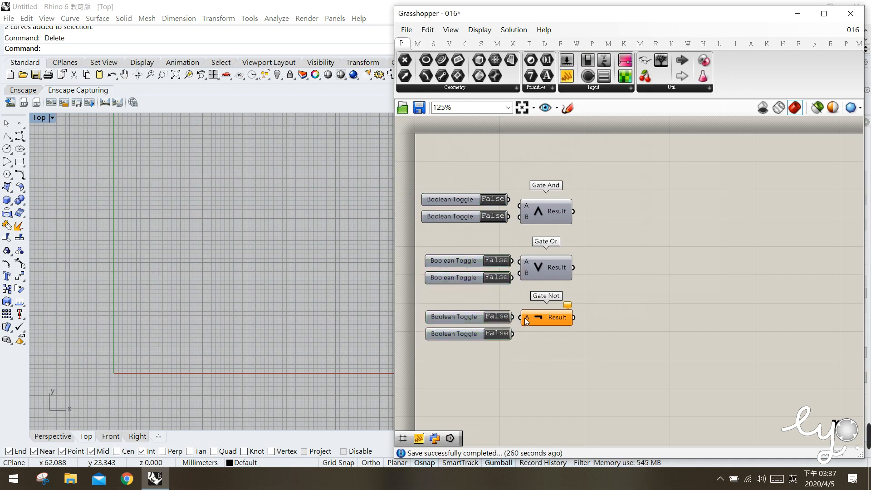
{"action": "left_click", "coordinate": [453, 334]}
{"action": "key", "text": "Delete"}
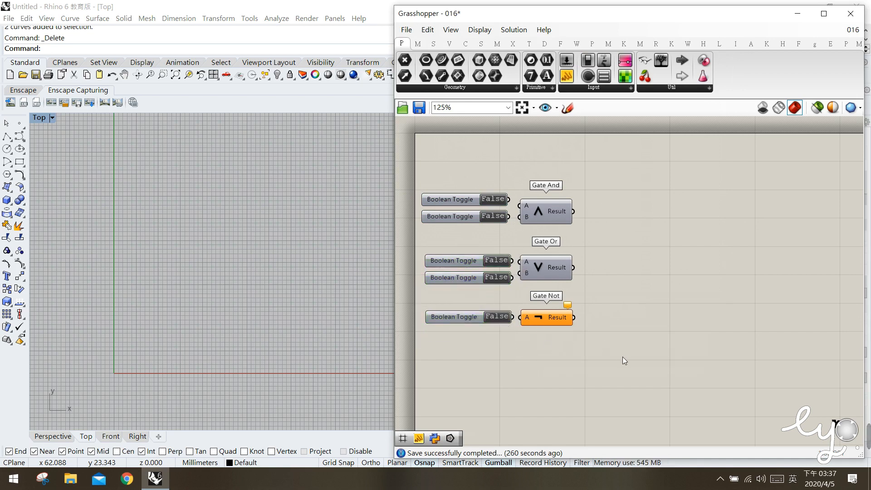
Add a panel connected to Gate And's Result output, shrink it, and align it with the gate
{"action": "left_click_drag", "start_coordinate": [596, 169], "coordinate": [605, 223]}
{"action": "left_click", "coordinate": [613, 231]}
{"action": "left_click", "coordinate": [580, 221]}
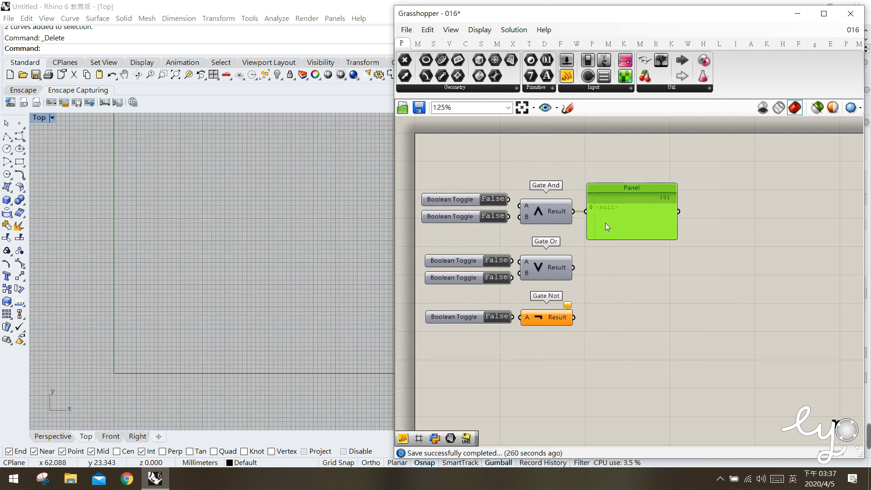
{"action": "left_click", "coordinate": [676, 240]}
{"action": "left_click_drag", "start_coordinate": [676, 239], "coordinate": [642, 225]}
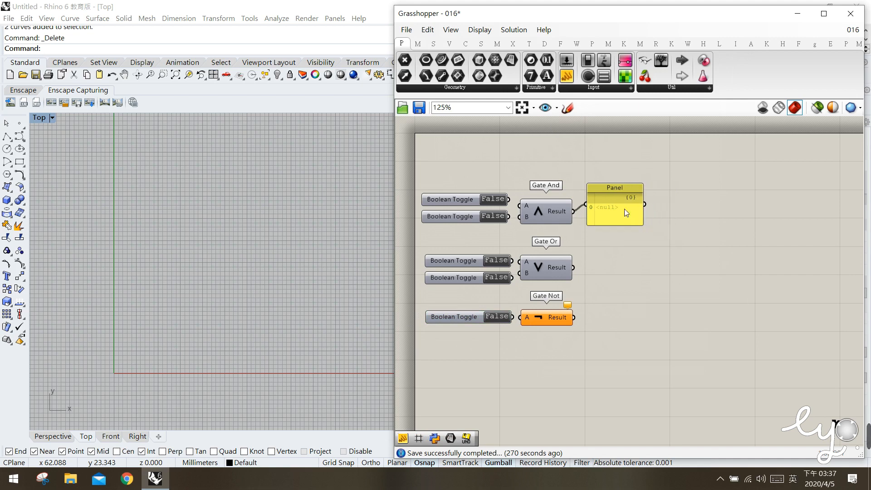
{"action": "left_click", "coordinate": [620, 214]}
{"action": "left_click", "coordinate": [622, 260]}
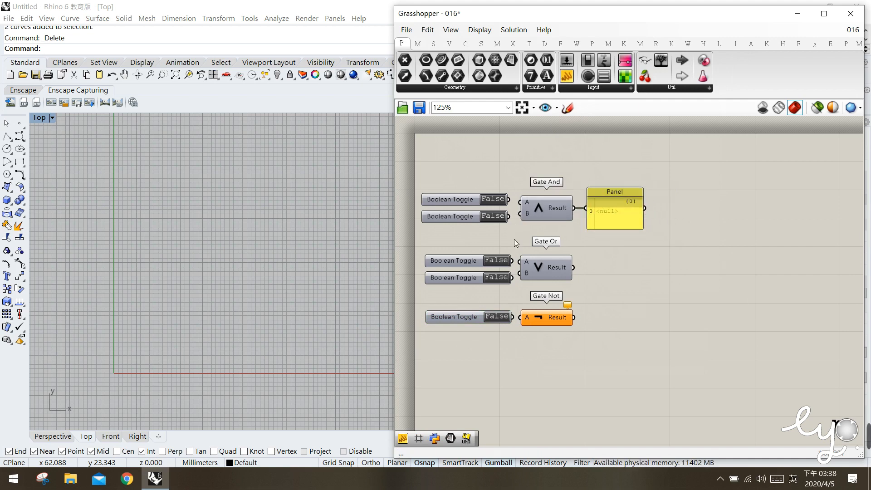
Connect the two Boolean Toggles to Gate And's A and B inputs and inspect its result with both set to False
{"action": "mouse_move", "coordinate": [522, 202]}
{"action": "left_mouse_down"}
{"action": "mouse_move", "coordinate": [511, 200]}
{"action": "mouse_move", "coordinate": [520, 214]}
{"action": "left_mouse_up"}
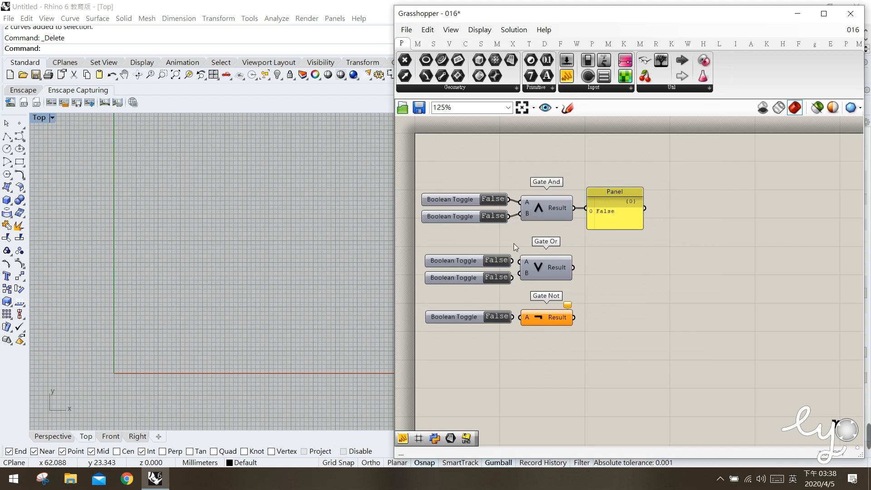
{"action": "left_click", "coordinate": [611, 208]}
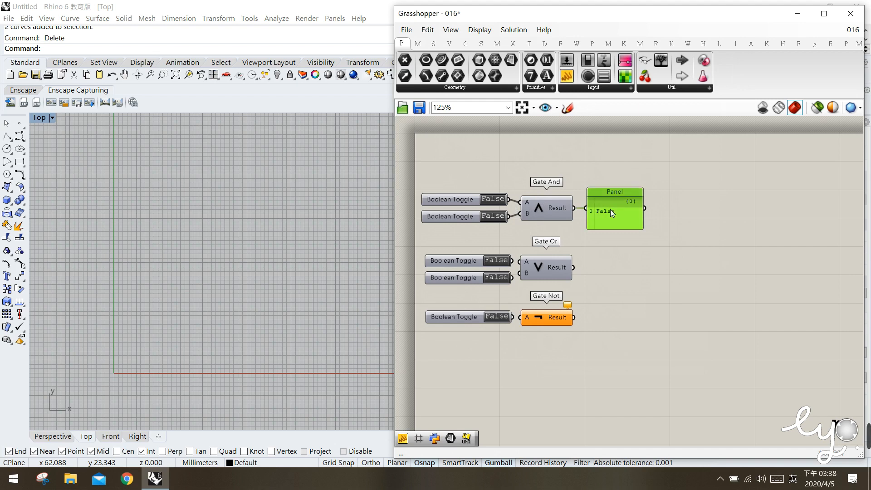
{"action": "left_click", "coordinate": [475, 215]}
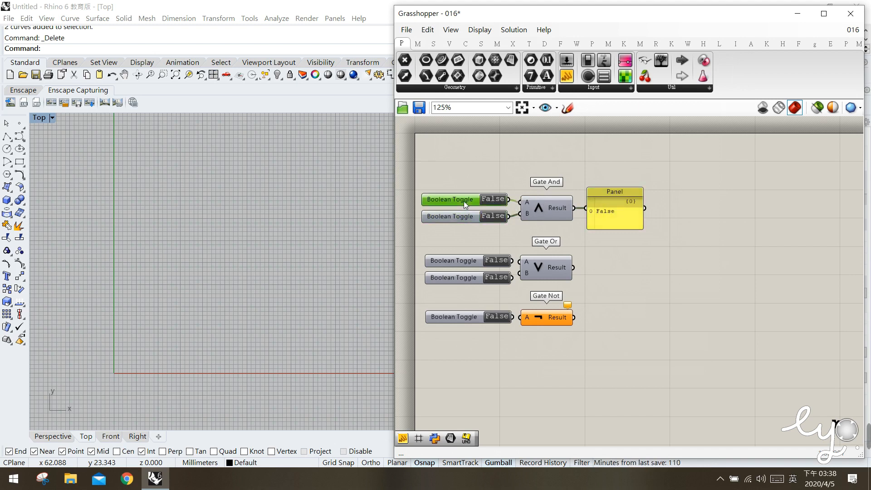
{"action": "left_click", "coordinate": [464, 201]}
{"action": "left_click", "coordinate": [466, 215]}
{"action": "left_click", "coordinate": [466, 201]}
{"action": "left_click", "coordinate": [466, 213]}
{"action": "left_click", "coordinate": [464, 207]}
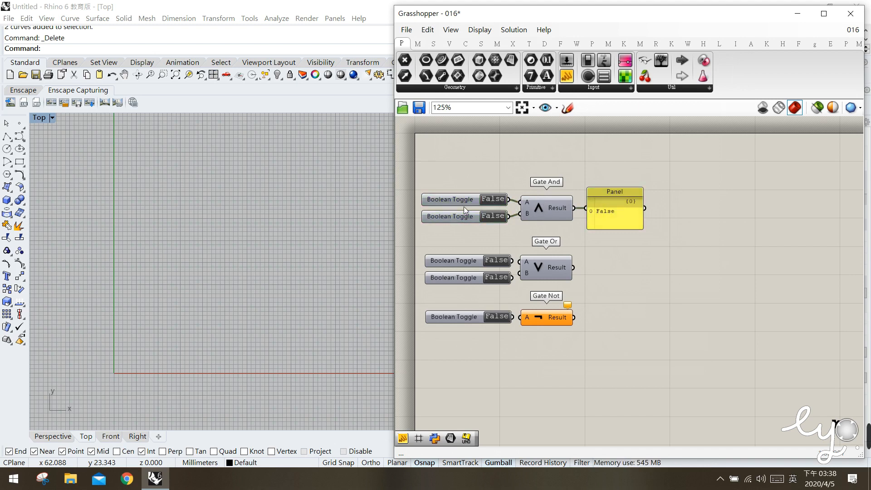
{"action": "left_click", "coordinate": [557, 212]}
{"action": "left_click", "coordinate": [608, 211]}
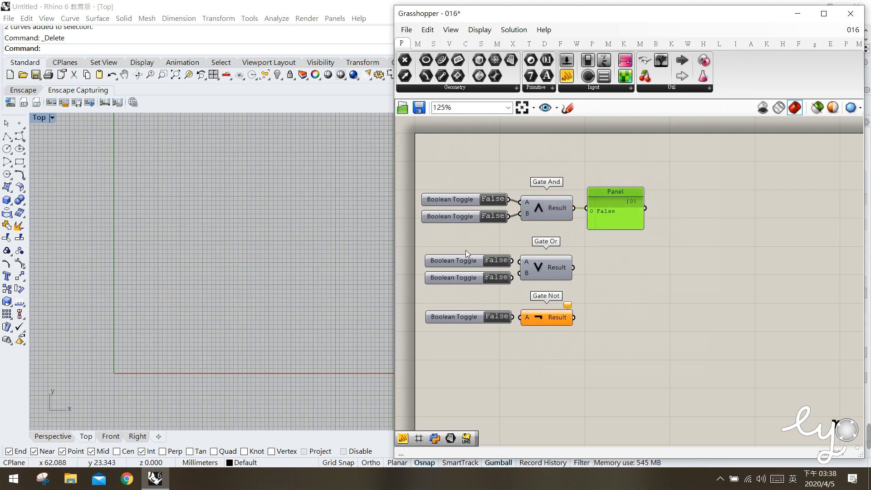
Set Gate And's B toggle to True, check the result panel, and set the A toggle to True as well
{"action": "left_click", "coordinate": [480, 236]}
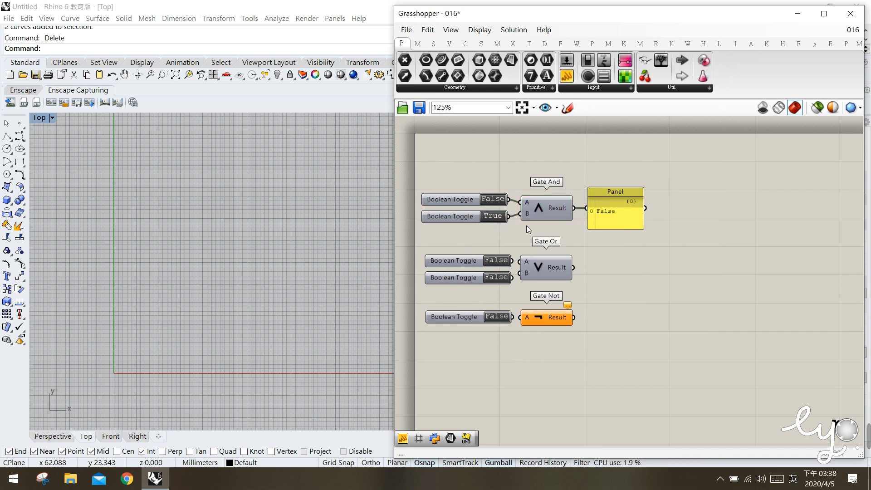
{"action": "left_click", "coordinate": [614, 215]}
{"action": "left_click", "coordinate": [603, 262]}
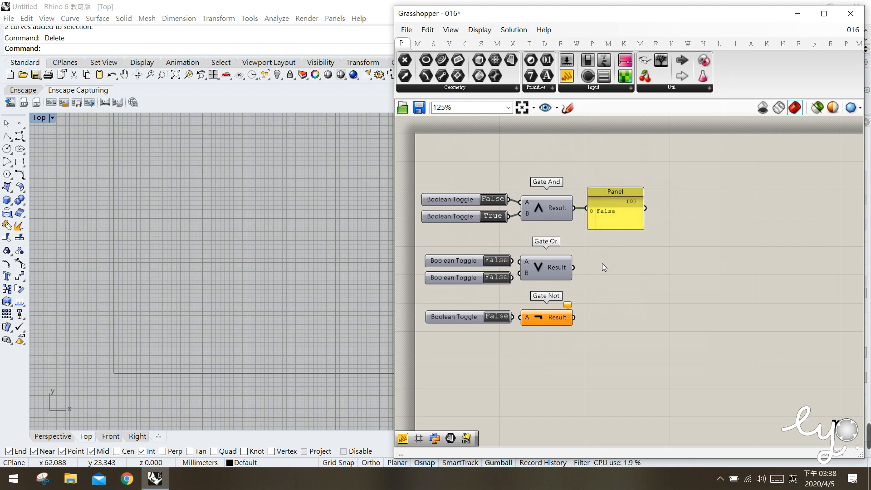
{"action": "left_click", "coordinate": [491, 201]}
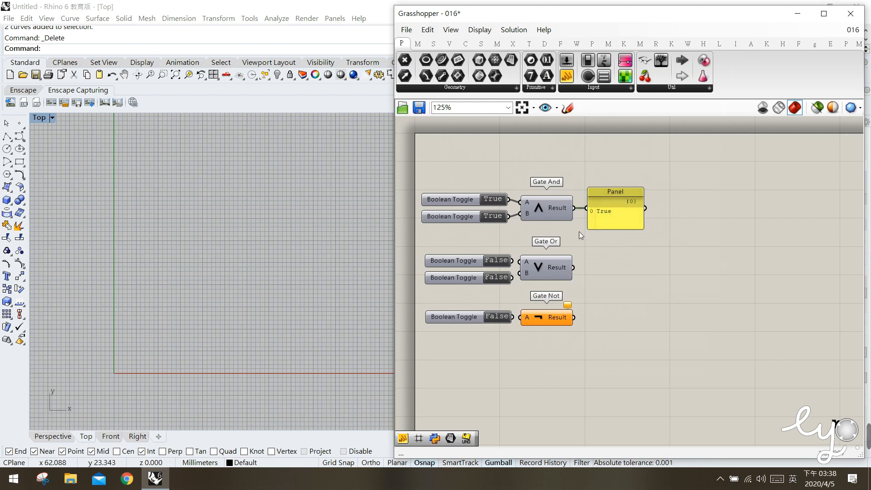
Add a panel to Gate Or's Result output and connect the two Boolean Toggles to the gate's A and B inputs
{"action": "left_click_drag", "start_coordinate": [607, 214], "coordinate": [586, 267]}
{"action": "left_click", "coordinate": [598, 262]}
{"action": "left_click", "coordinate": [674, 273]}
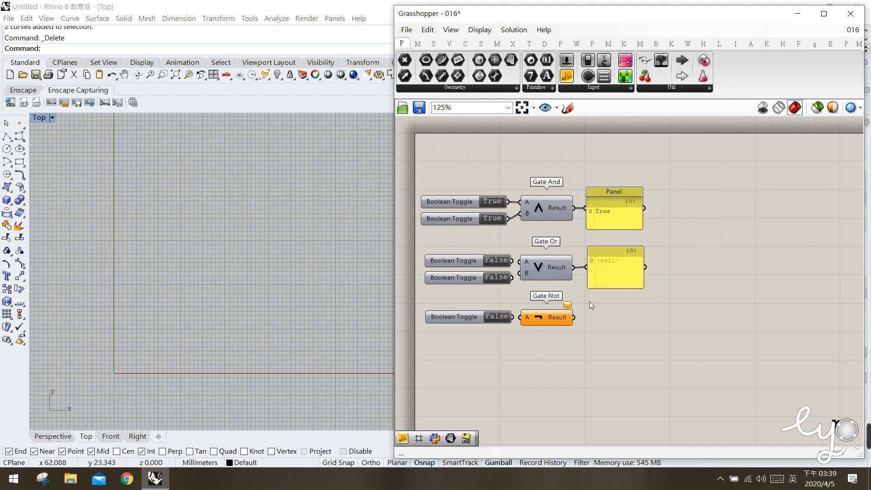
{"action": "scroll", "coordinate": [602, 312], "scroll_direction": "down", "scroll_amount": 1}
{"action": "left_click", "coordinate": [542, 267]}
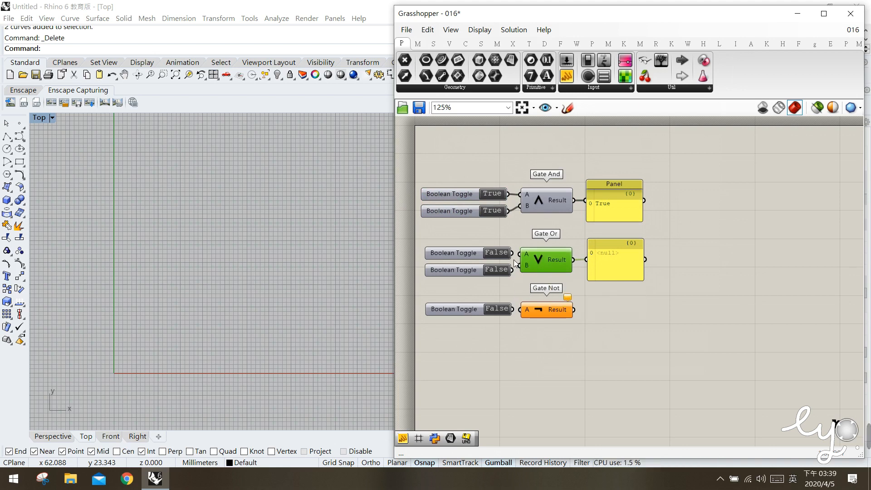
{"action": "left_click", "coordinate": [615, 267]}
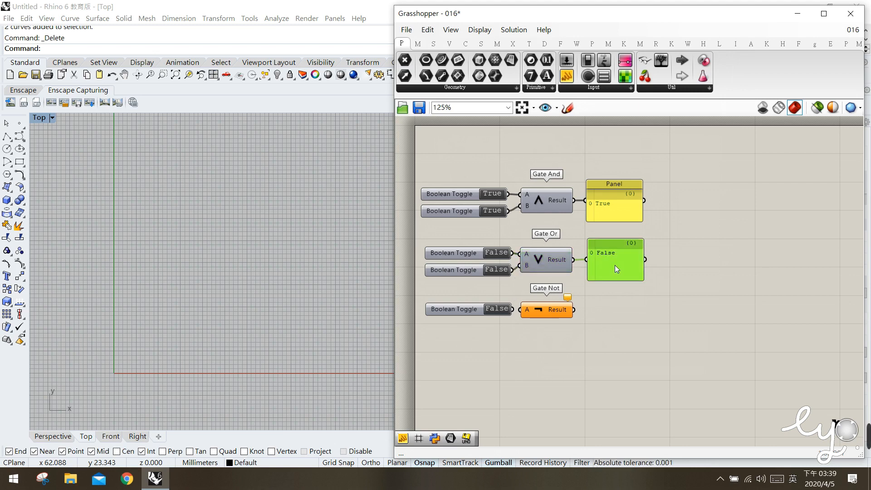
Set Gate Or's A toggle to True, check the result panel, and set the B toggle to True as well
{"action": "left_click_drag", "start_coordinate": [610, 255], "coordinate": [609, 255]}
{"action": "left_click", "coordinate": [508, 251]}
{"action": "double_click", "coordinate": [495, 252]}
{"action": "left_click_drag", "start_coordinate": [606, 273], "coordinate": [607, 276]}
{"action": "left_click", "coordinate": [581, 308]}
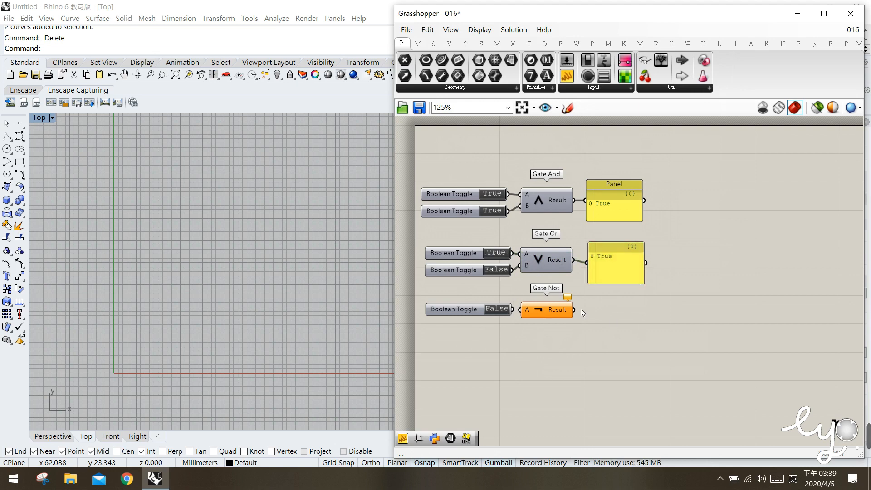
{"action": "double_click", "coordinate": [495, 270]}
Add a panel to Gate Not's Result output and connect the Boolean Toggle to the gate's A input
{"action": "left_click_drag", "start_coordinate": [604, 270], "coordinate": [589, 311]}
{"action": "left_click", "coordinate": [617, 316]}
{"action": "left_click", "coordinate": [582, 336]}
{"action": "left_click", "coordinate": [554, 311]}
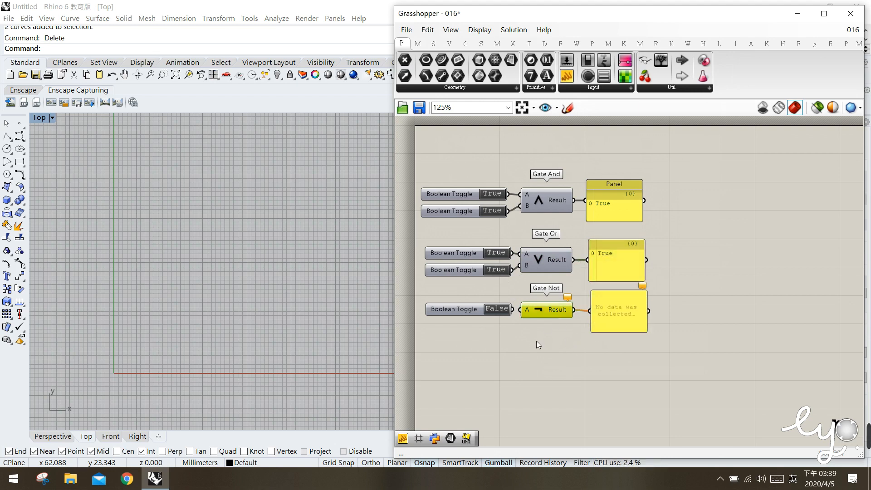
{"action": "left_click", "coordinate": [545, 324]}
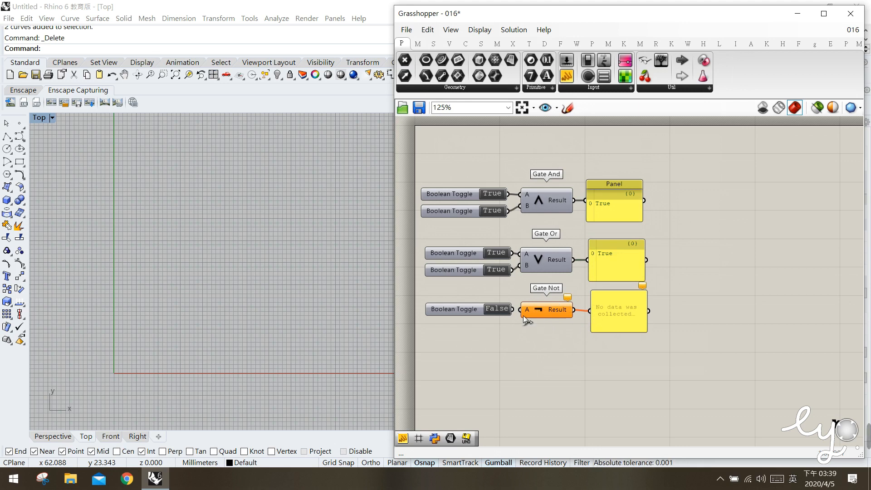
{"action": "left_click_drag", "start_coordinate": [520, 309], "coordinate": [512, 309]}
{"action": "left_click", "coordinate": [614, 309]}
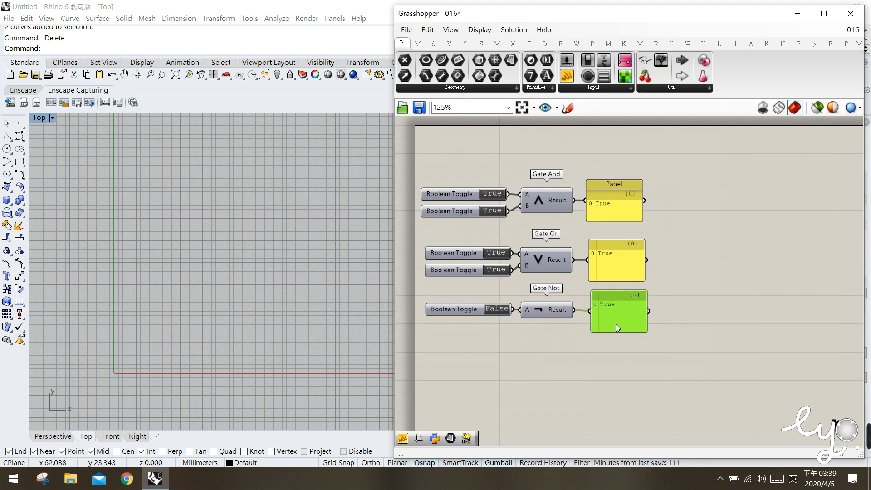
Switch Gate Not's toggle to True and back to False, comparing the gate's result for each value
{"action": "left_click", "coordinate": [543, 364]}
{"action": "double_click", "coordinate": [496, 310]}
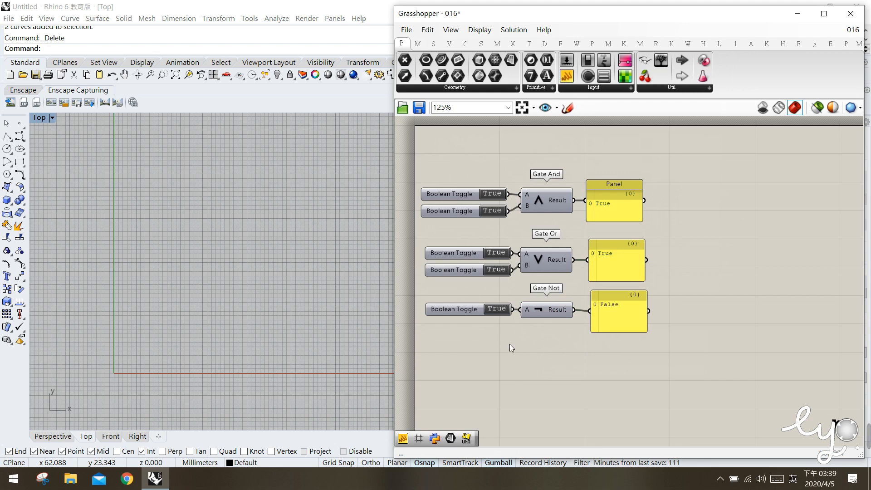
{"action": "double_click", "coordinate": [497, 309]}
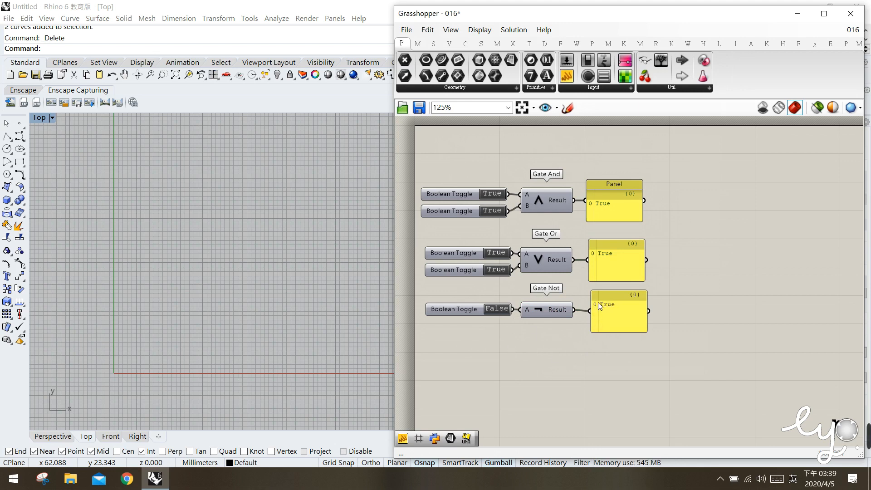
{"action": "mouse_move", "coordinate": [625, 365]}
{"action": "left_mouse_down"}
{"action": "mouse_move", "coordinate": [580, 227]}
{"action": "mouse_move", "coordinate": [616, 352]}
{"action": "left_mouse_up"}
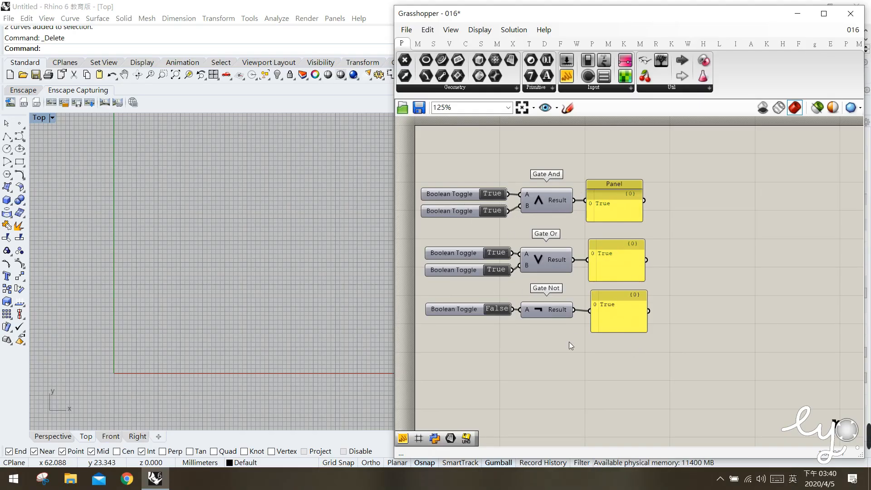
Delete all the gates, Boolean Toggles and panels from the canvas
{"action": "left_click_drag", "start_coordinate": [673, 378], "coordinate": [462, 159]}
{"action": "key", "text": "Delete"}
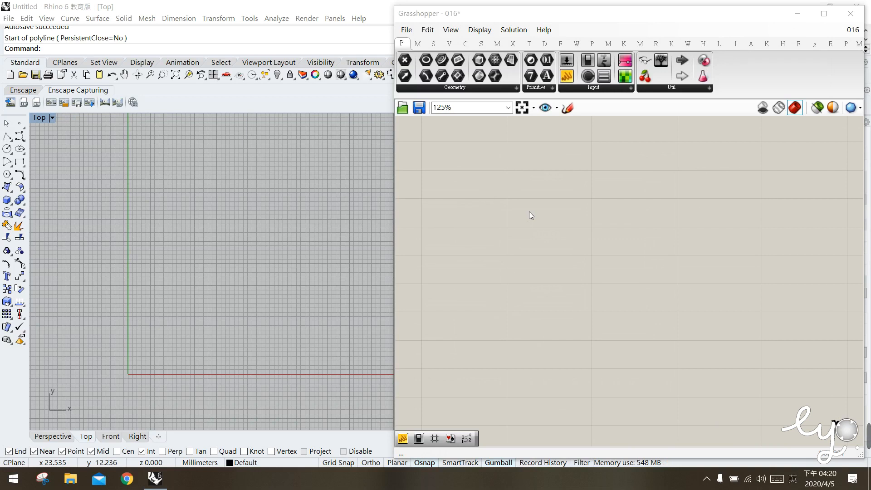
Add a Square grid component and connect a number slider set to 10 to its Size input
{"action": "left_click", "coordinate": [449, 43]}
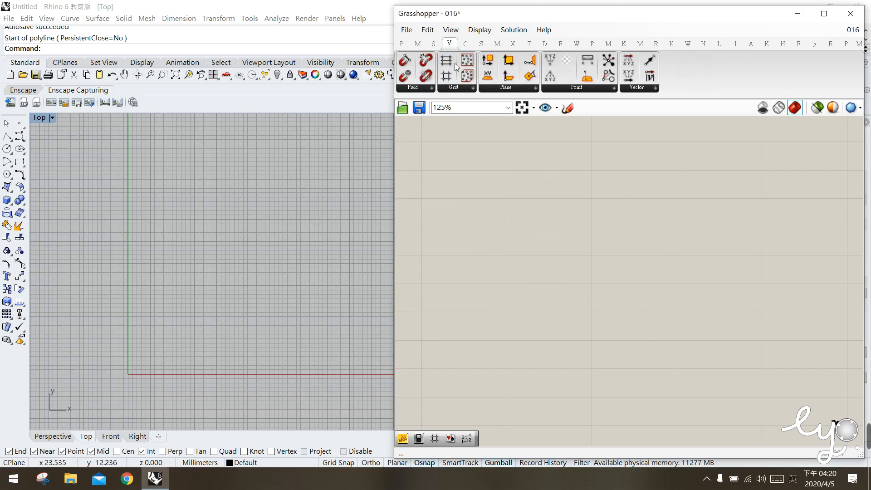
{"action": "left_click_drag", "start_coordinate": [447, 77], "coordinate": [507, 190]}
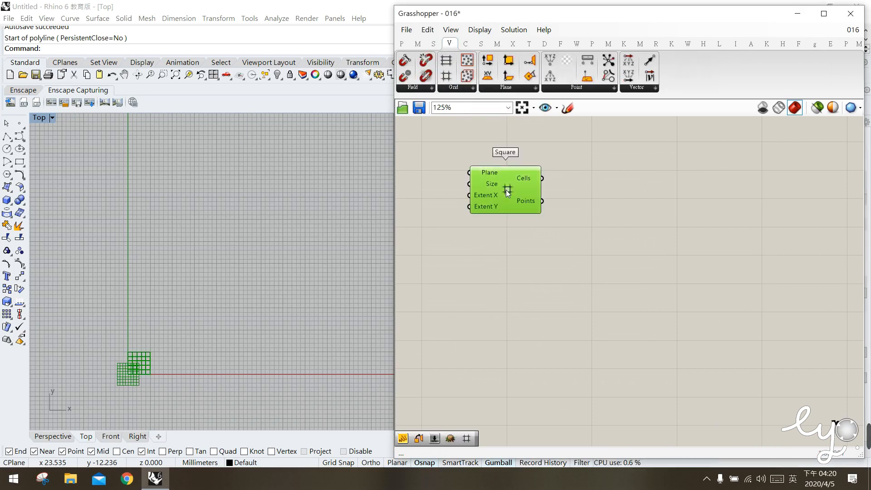
{"action": "double_click", "coordinate": [414, 165]}
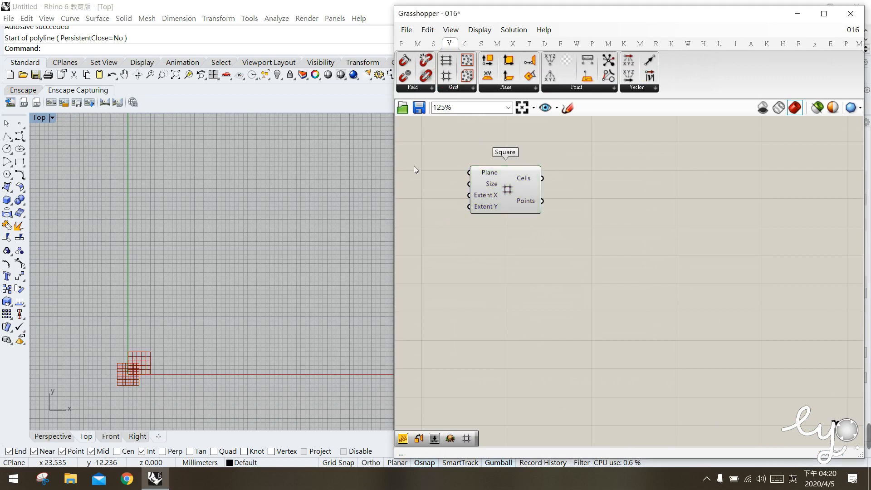
{"action": "type", "text": "10"}
{"action": "key", "text": "Return"}
{"action": "left_click_drag", "start_coordinate": [496, 189], "coordinate": [522, 193]}
{"action": "left_click", "coordinate": [442, 173]}
{"action": "left_click_drag", "start_coordinate": [437, 167], "coordinate": [496, 187]}
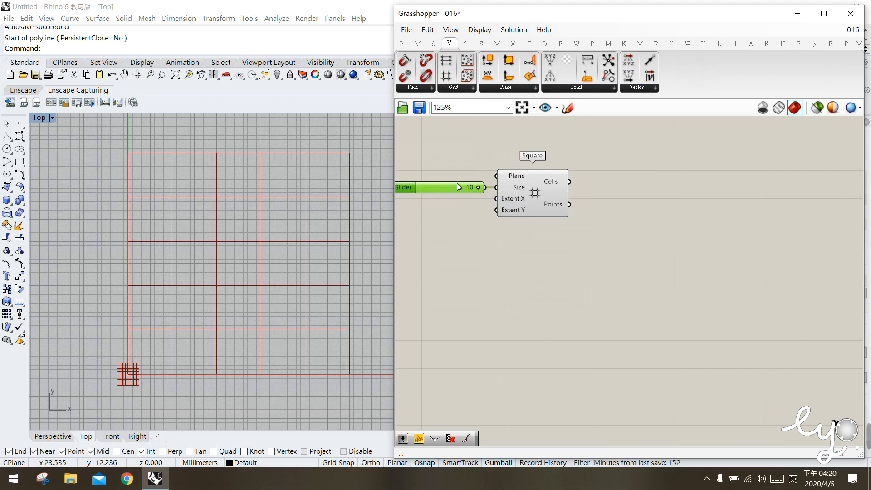
Extract the Square grid's Plane input as a separate parameter, hide its preview, and place it close to the grid component
{"action": "right_click", "coordinate": [509, 176]}
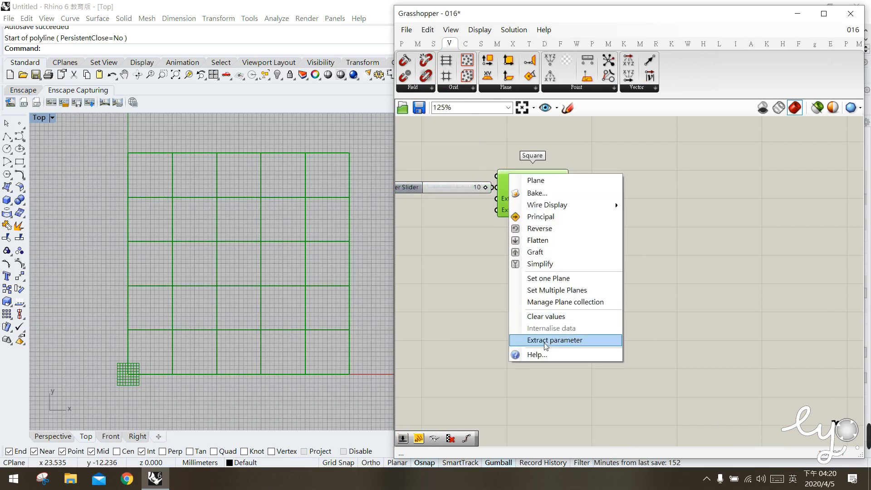
{"action": "left_click", "coordinate": [547, 342]}
{"action": "left_click", "coordinate": [449, 171]}
{"action": "middle_click", "coordinate": [449, 170]}
{"action": "left_click", "coordinate": [472, 148]}
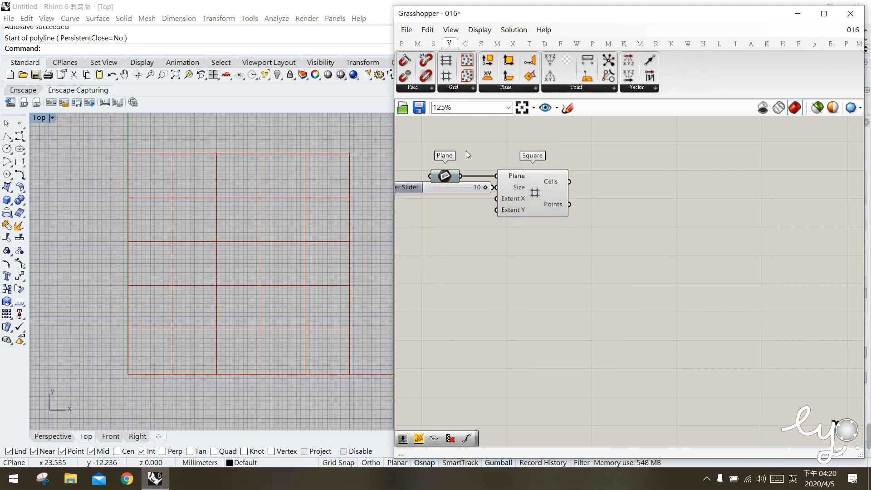
{"action": "left_click_drag", "start_coordinate": [448, 176], "coordinate": [476, 176]}
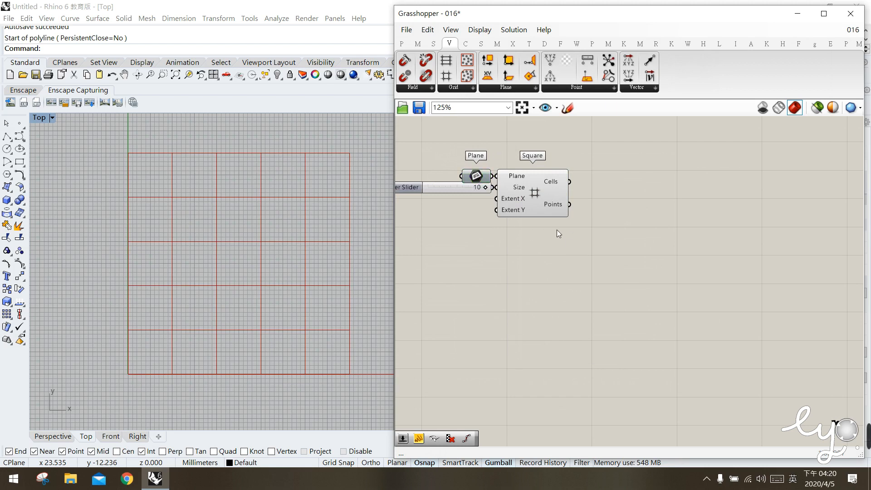
Add a Cull Pattern component beside the Square grid component
{"action": "left_click", "coordinate": [480, 44]}
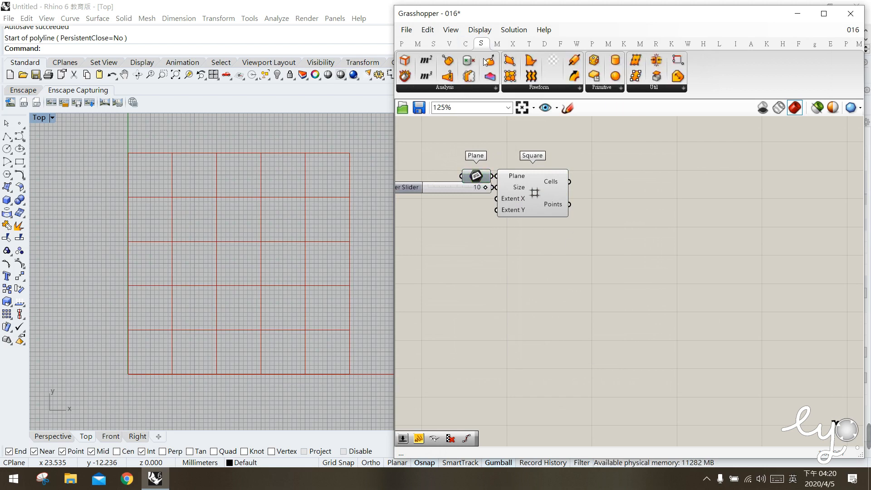
{"action": "left_click", "coordinate": [433, 43]}
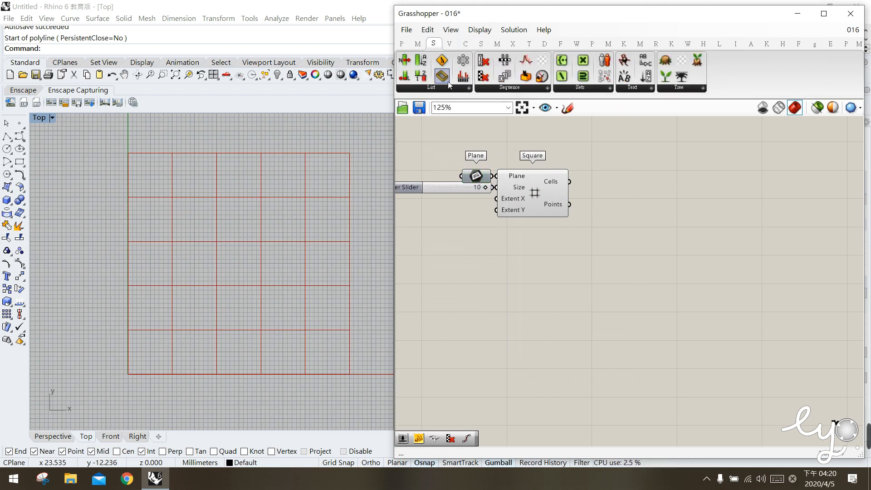
{"action": "left_click_drag", "start_coordinate": [484, 77], "coordinate": [671, 194]}
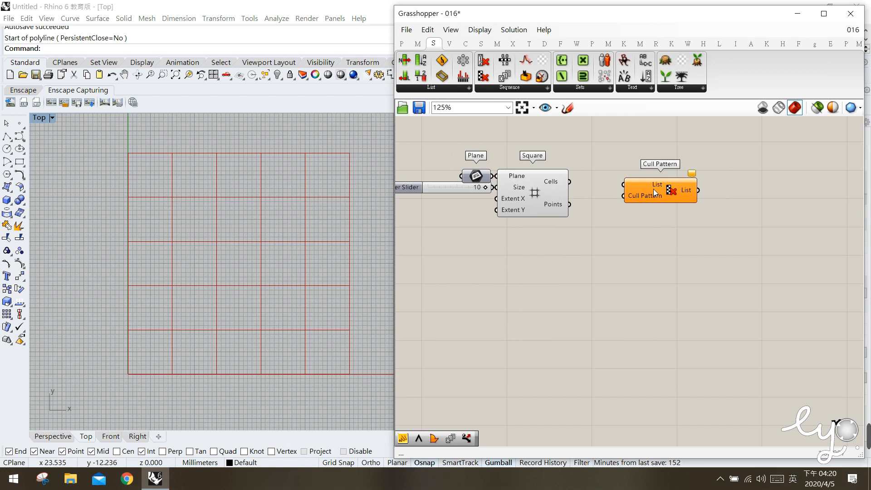
{"action": "left_click_drag", "start_coordinate": [655, 190], "coordinate": [644, 194]}
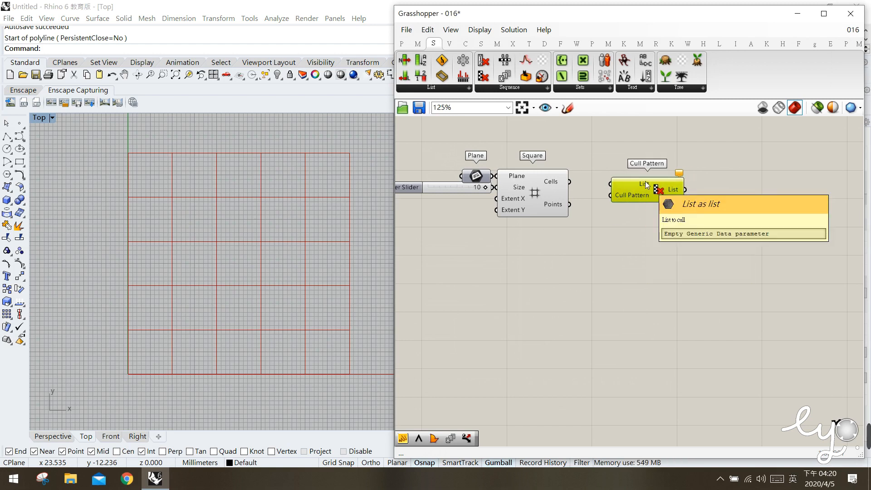
Review Cull Pattern's inputs, connect the Square grid's Cells output to its List input, and align the component with the grid
{"action": "mouse_move", "coordinate": [621, 196]}
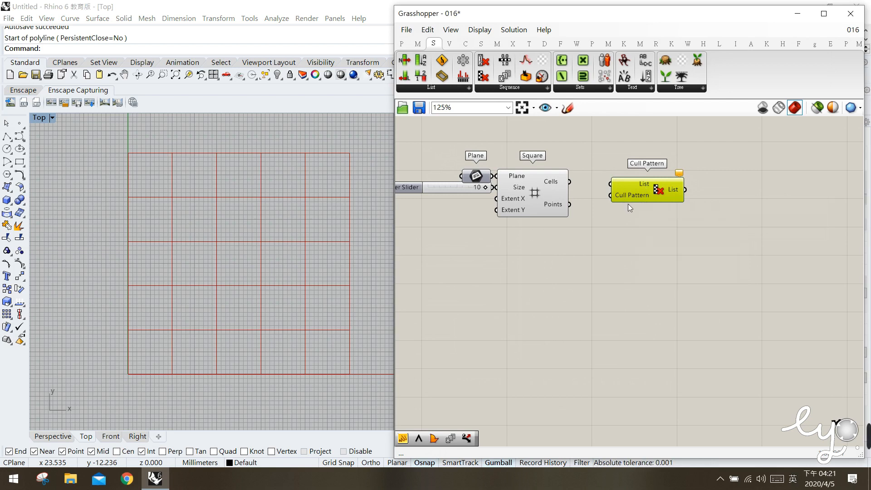
{"action": "left_click", "coordinate": [516, 195]}
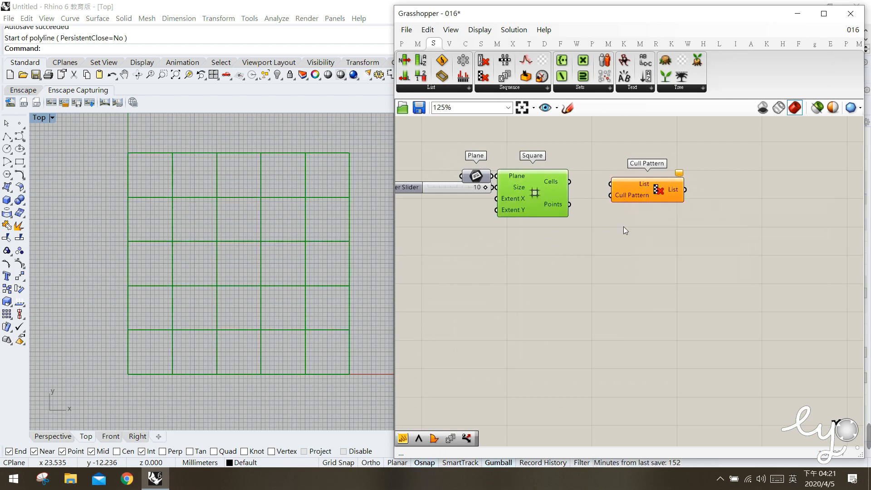
{"action": "left_click", "coordinate": [709, 214]}
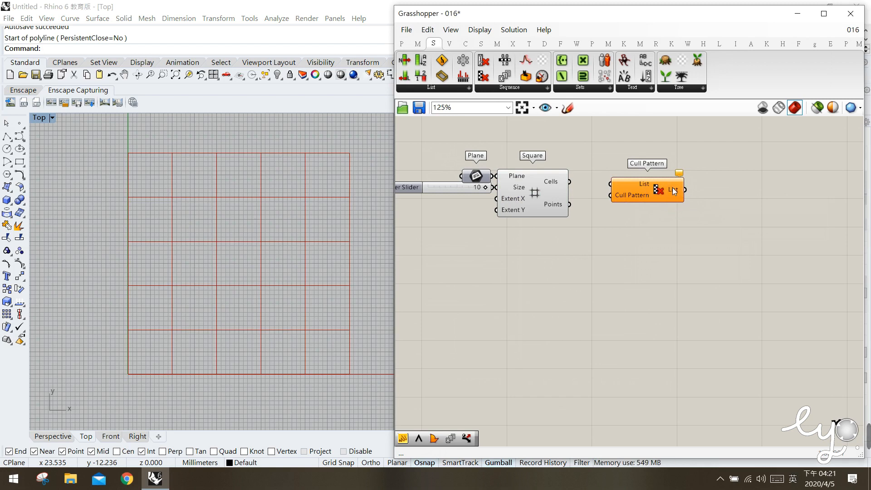
{"action": "mouse_move", "coordinate": [674, 191]}
{"action": "mouse_move", "coordinate": [629, 194]}
{"action": "left_mouse_down"}
{"action": "mouse_move", "coordinate": [578, 187]}
{"action": "mouse_move", "coordinate": [615, 190]}
{"action": "left_mouse_up"}
{"action": "left_click", "coordinate": [560, 187]}
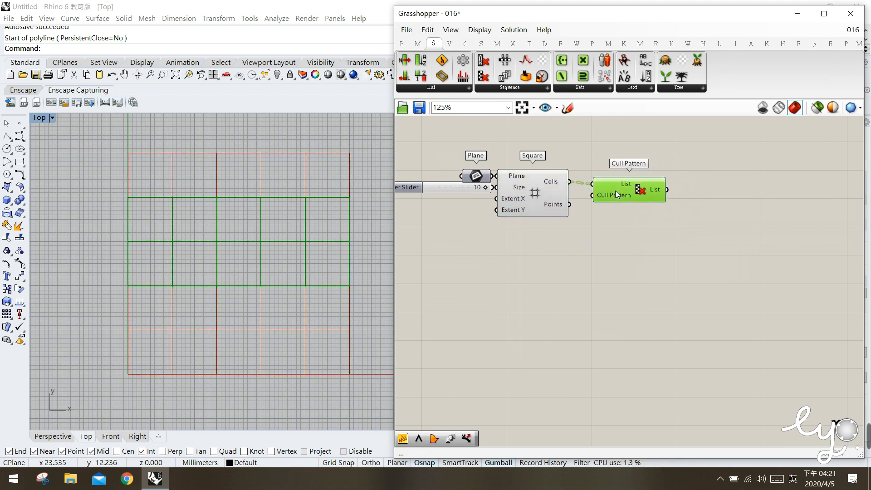
{"action": "left_click", "coordinate": [619, 196], "text": "ctrl"}
{"action": "mouse_move", "coordinate": [619, 195]}
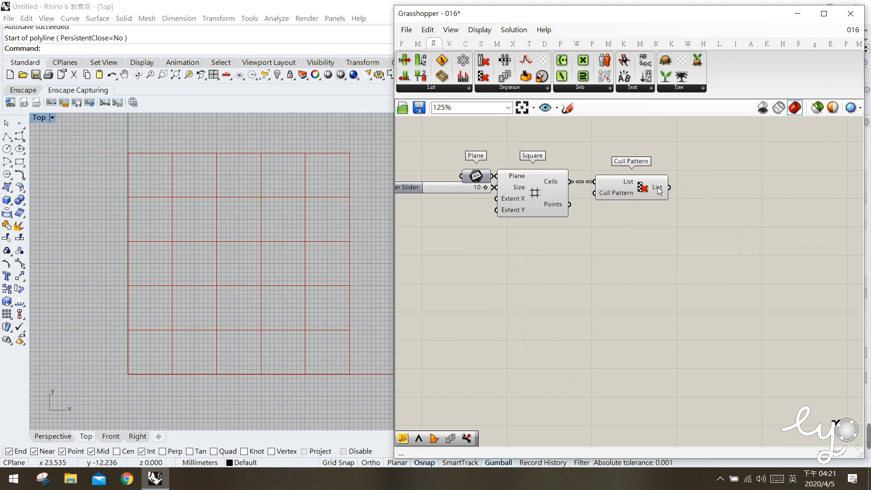
Add a Boundary Surfaces component, connect Cull Pattern's List output to its Edges input, and align it
{"action": "left_click", "coordinate": [479, 45]}
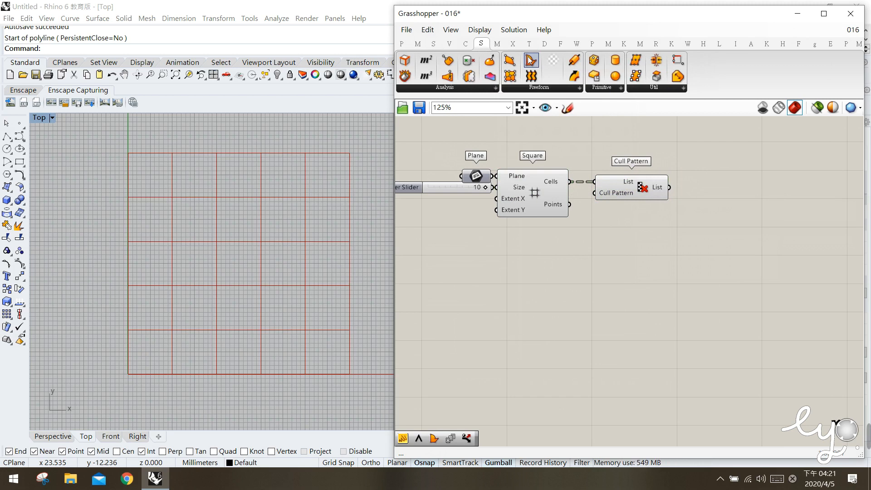
{"action": "left_click_drag", "start_coordinate": [530, 60], "coordinate": [714, 196]}
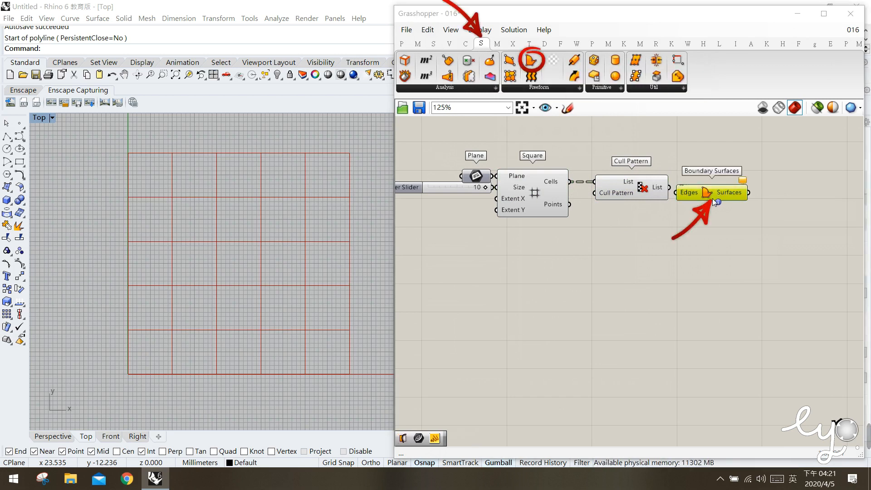
{"action": "left_click", "coordinate": [675, 249]}
{"action": "left_click_drag", "start_coordinate": [697, 191], "coordinate": [721, 193]}
{"action": "left_click", "coordinate": [690, 224]}
{"action": "left_click", "coordinate": [683, 253]}
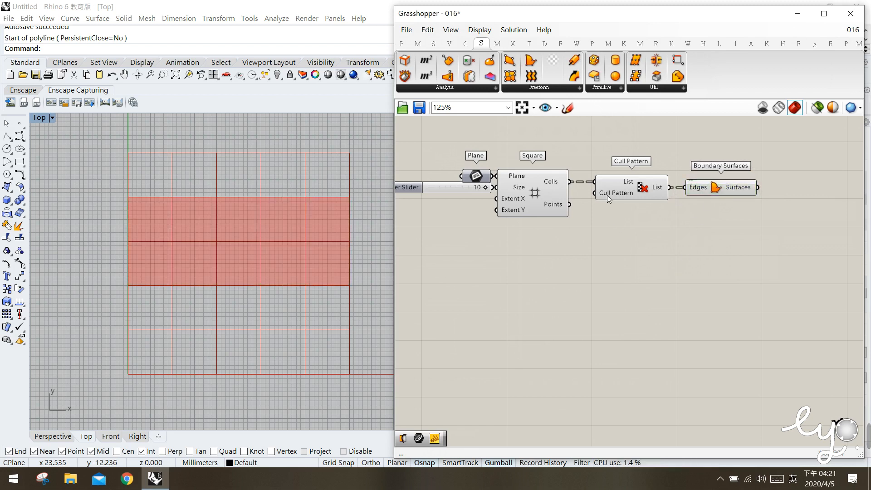
{"action": "left_click", "coordinate": [142, 354]}
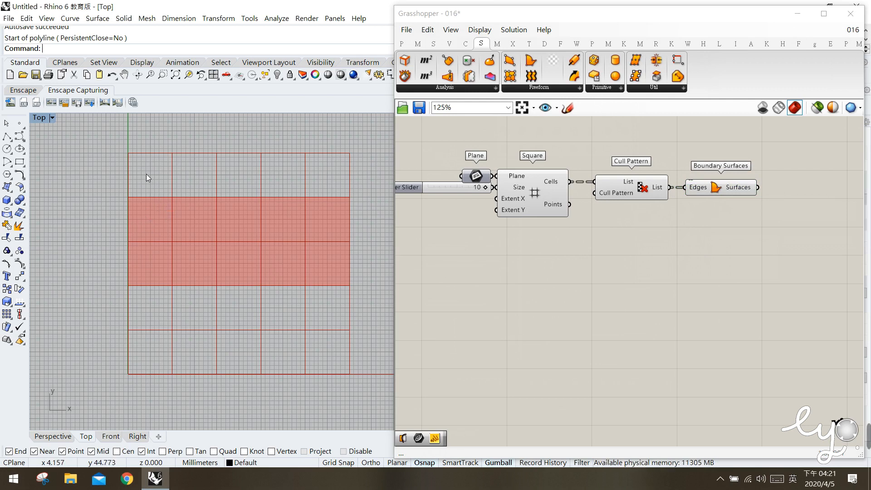
{"action": "left_click_drag", "start_coordinate": [154, 183], "coordinate": [153, 183]}
{"action": "left_click", "coordinate": [642, 187]}
{"action": "left_click", "coordinate": [608, 210]}
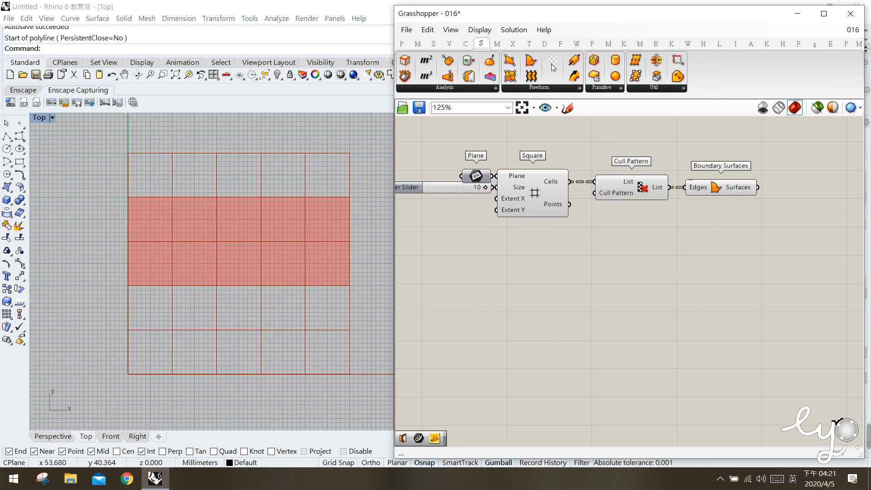
Add a Point List component and place it above Boundary Surfaces
{"action": "left_click", "coordinate": [544, 43]}
{"action": "left_click_drag", "start_coordinate": [690, 58], "coordinate": [676, 146]}
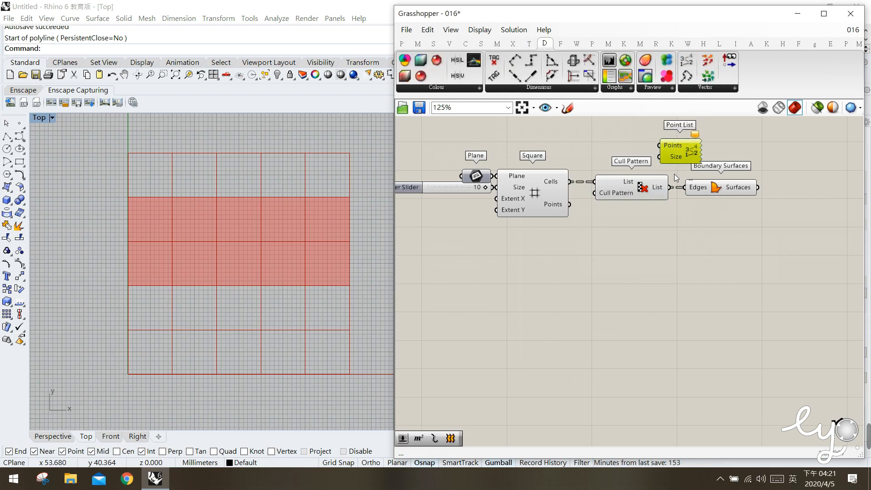
{"action": "right_click_drag", "start_coordinate": [675, 177], "coordinate": [673, 197]}
{"action": "left_click_drag", "start_coordinate": [678, 174], "coordinate": [687, 159]}
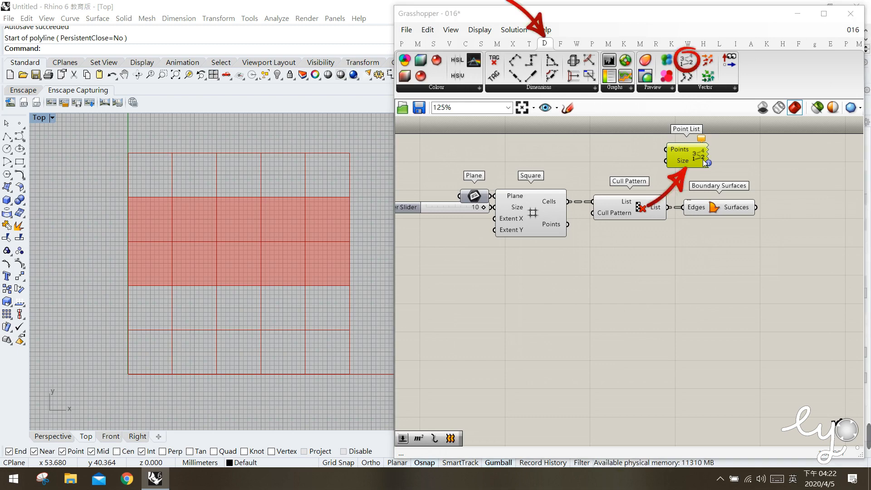
{"action": "left_click", "coordinate": [640, 153]}
{"action": "left_click", "coordinate": [688, 154]}
{"action": "left_click_drag", "start_coordinate": [687, 155], "coordinate": [702, 154]}
{"action": "left_click", "coordinate": [578, 190]}
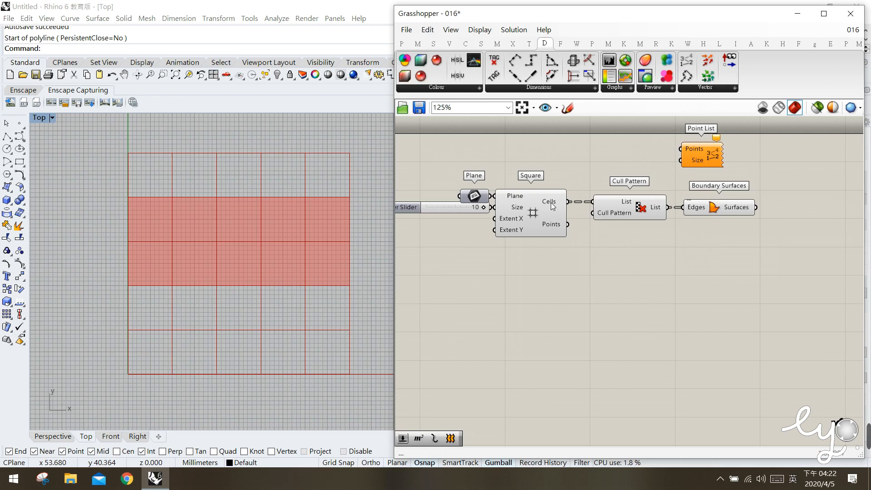
Add an Area component above Cull Pattern and place it beside the Point List component
{"action": "mouse_move", "coordinate": [551, 203]}
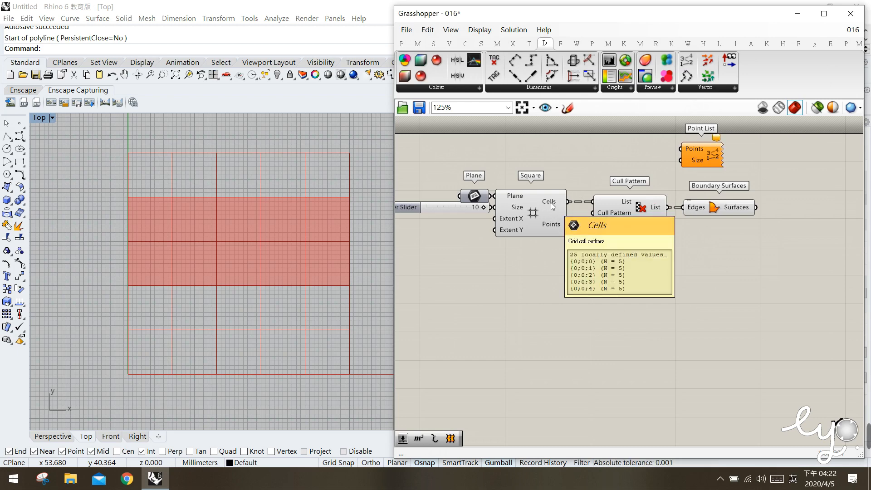
{"action": "left_click", "coordinate": [481, 46]}
{"action": "mouse_move", "coordinate": [426, 60]}
{"action": "left_mouse_down"}
{"action": "mouse_move", "coordinate": [564, 149]}
{"action": "mouse_move", "coordinate": [598, 158]}
{"action": "left_mouse_up"}
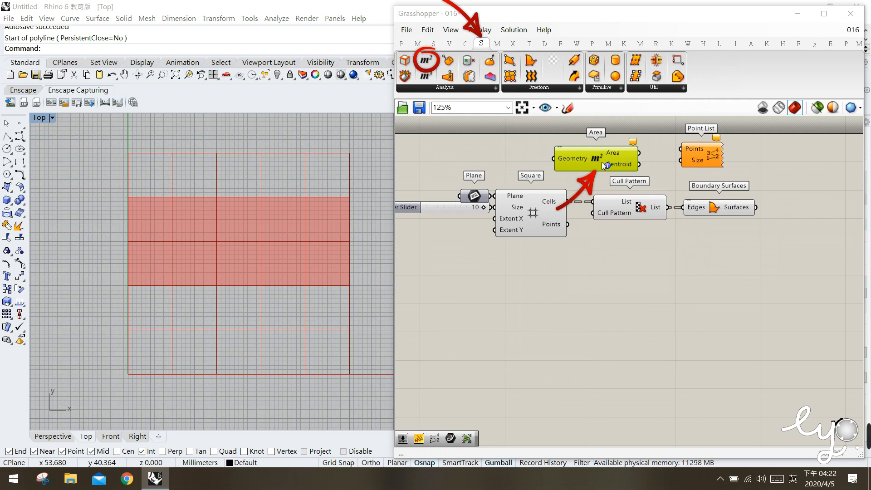
{"action": "left_click_drag", "start_coordinate": [622, 170], "coordinate": [619, 165]}
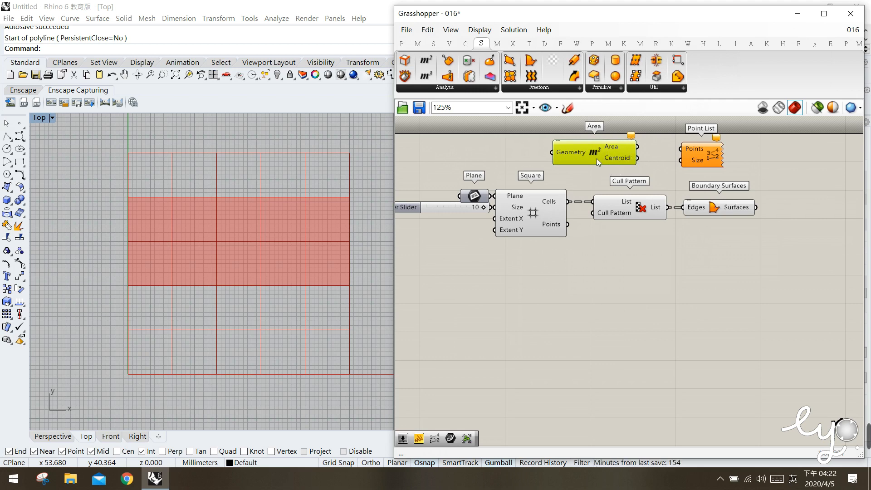
{"action": "left_click_drag", "start_coordinate": [597, 156], "coordinate": [622, 151]}
{"action": "left_click", "coordinate": [599, 137]}
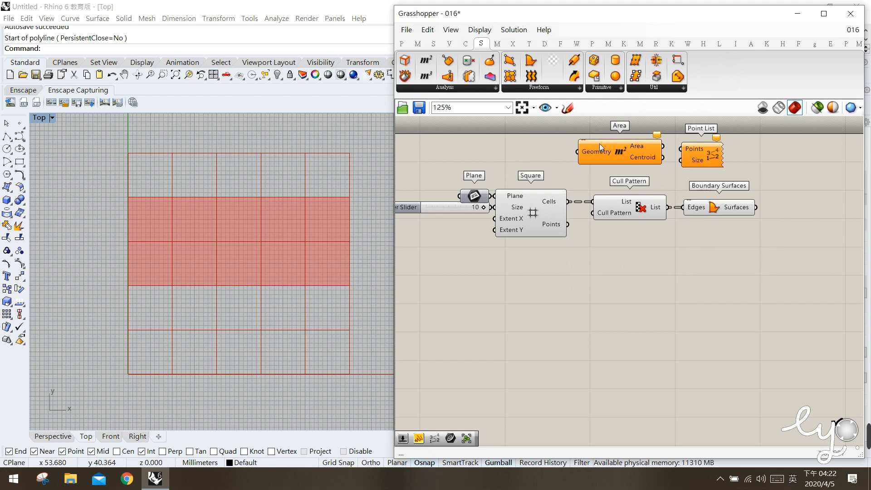
Connect the Square grid's Cells output to Area's Geometry input and Area's Centroid output to Point List's Points input, keeping both components tidily placed
{"action": "left_click", "coordinate": [544, 207]}
{"action": "left_click_drag", "start_coordinate": [567, 201], "coordinate": [701, 162]}
{"action": "mouse_move", "coordinate": [649, 159]}
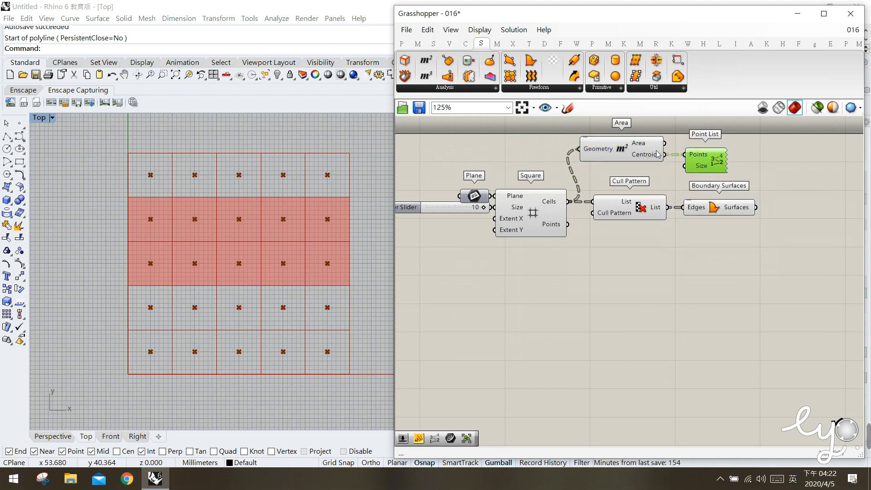
{"action": "left_click", "coordinate": [629, 155]}
{"action": "right_click", "coordinate": [629, 154]}
{"action": "left_click_drag", "start_coordinate": [630, 156], "coordinate": [630, 150]}
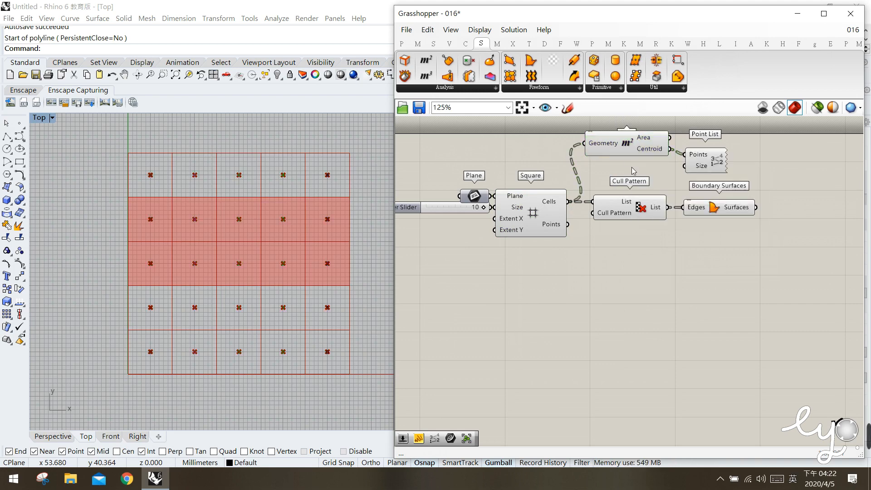
Add a Number Slider with the value 2 and connect it to Point List's Size input
{"action": "double_click", "coordinate": [636, 168]}
{"action": "type", "text": "2"}
{"action": "key", "text": "Return"}
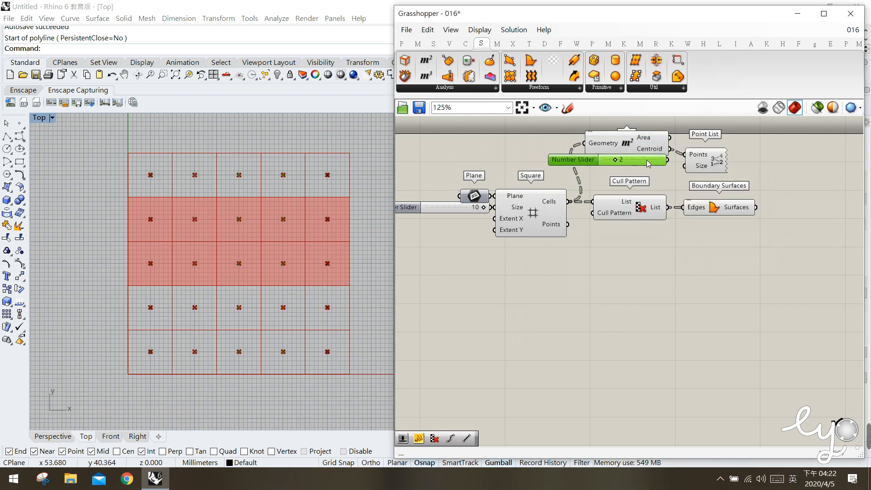
{"action": "left_click_drag", "start_coordinate": [669, 170], "coordinate": [683, 170]}
{"action": "left_click_drag", "start_coordinate": [709, 156], "coordinate": [714, 156]}
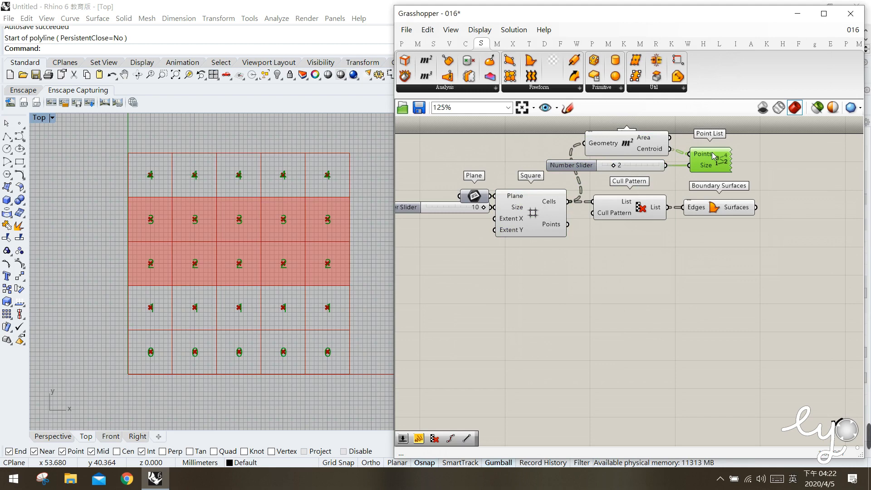
Turn off the Area component's preview so its centroid markers no longer cover the point numbers
{"action": "left_click", "coordinate": [653, 145]}
{"action": "middle_click", "coordinate": [657, 151]}
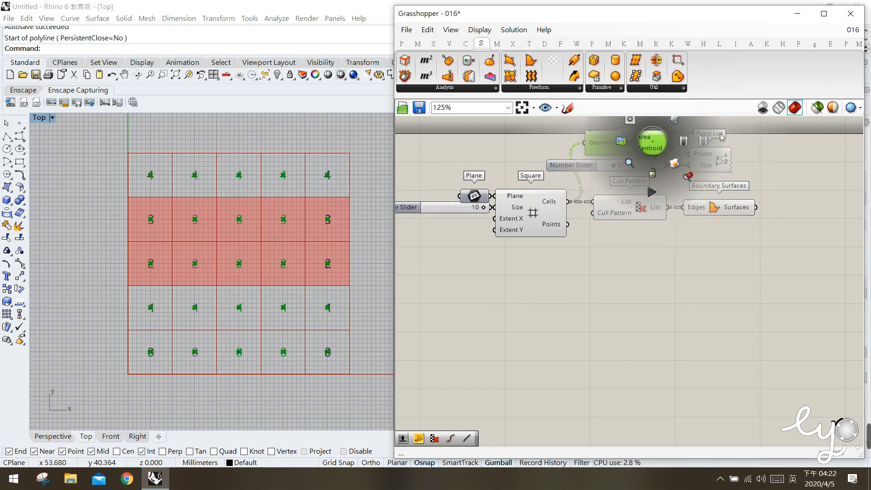
{"action": "right_click_drag", "start_coordinate": [753, 151], "coordinate": [743, 195]}
{"action": "middle_click", "coordinate": [593, 187]}
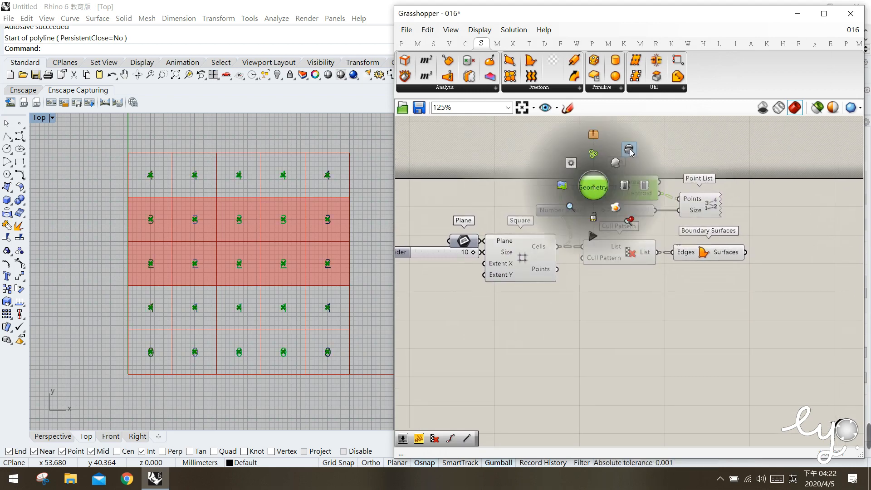
{"action": "left_click", "coordinate": [628, 151]}
{"action": "left_click", "coordinate": [676, 144]}
{"action": "left_click_drag", "start_coordinate": [703, 203], "coordinate": [703, 201]}
{"action": "left_click", "coordinate": [735, 184]}
{"action": "right_click_drag", "start_coordinate": [663, 304], "coordinate": [673, 272]}
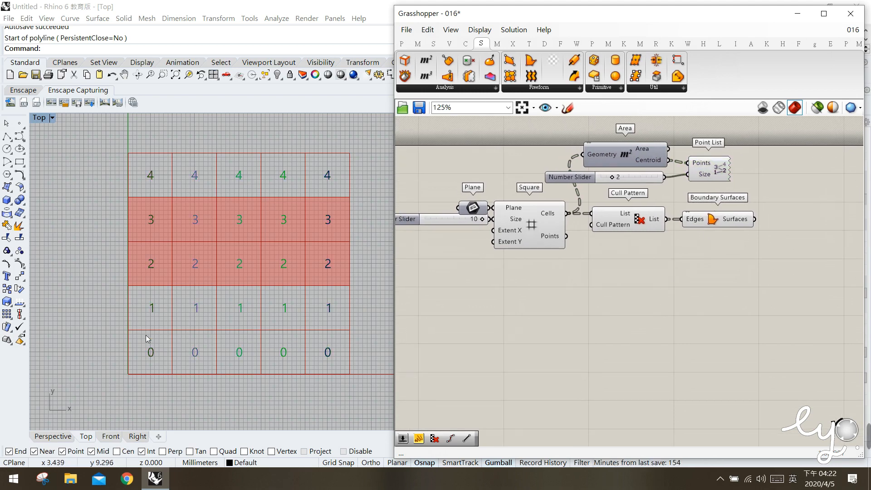
Examine how the cells are numbered column by column in the Top viewport
{"action": "left_click_drag", "start_coordinate": [163, 368], "coordinate": [143, 234]}
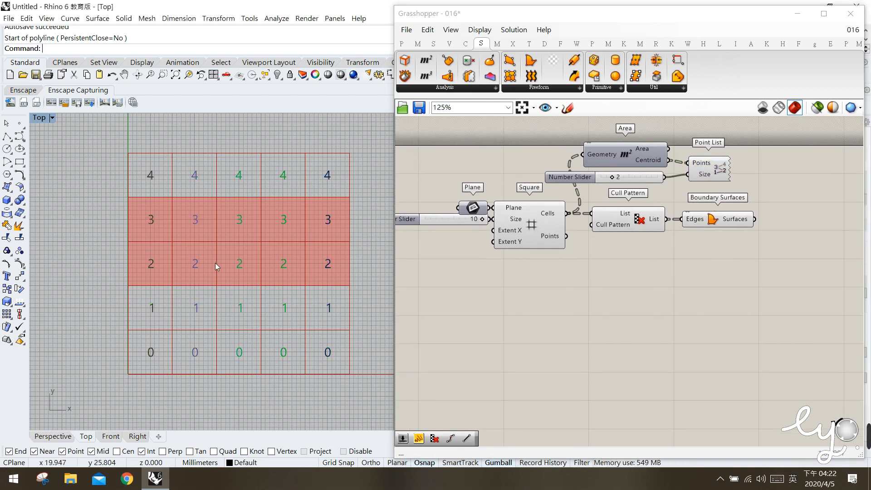
{"action": "left_click_drag", "start_coordinate": [209, 365], "coordinate": [174, 172]}
{"action": "left_click_drag", "start_coordinate": [260, 360], "coordinate": [224, 196]}
{"action": "left_click_drag", "start_coordinate": [310, 354], "coordinate": [271, 197]}
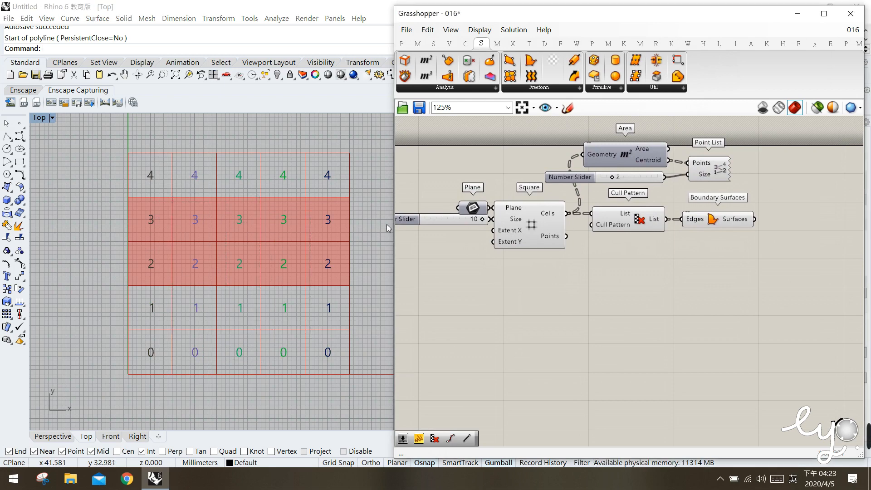
Add an enlarged Panel below Cull Pattern, wire it to the grid's Cells output, and replace that wire with Area's Centroid output
{"action": "left_click", "coordinate": [402, 44]}
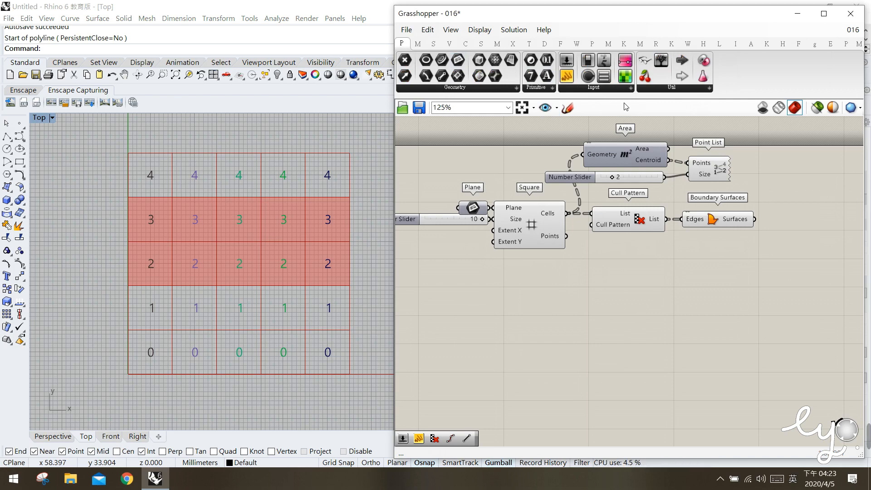
{"action": "left_click_drag", "start_coordinate": [603, 76], "coordinate": [653, 272]}
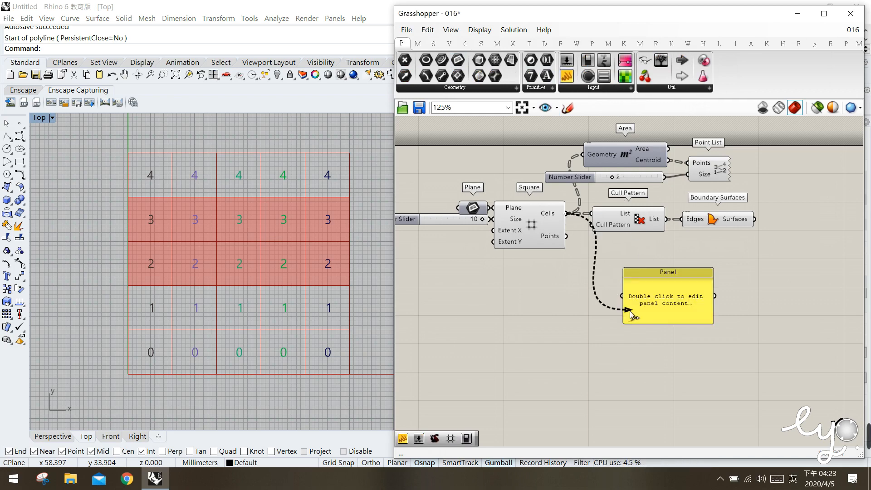
{"action": "left_click_drag", "start_coordinate": [571, 214], "coordinate": [622, 296]}
{"action": "left_click_drag", "start_coordinate": [667, 318], "coordinate": [781, 408]}
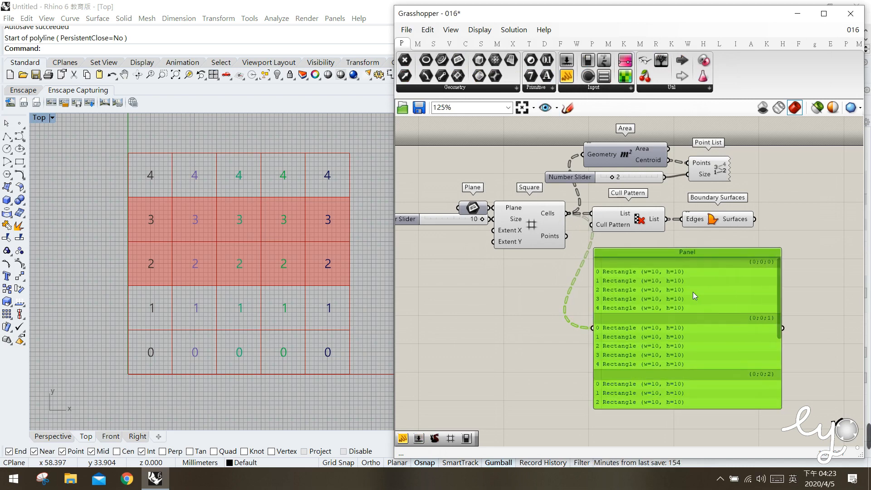
{"action": "left_click", "coordinate": [661, 164]}
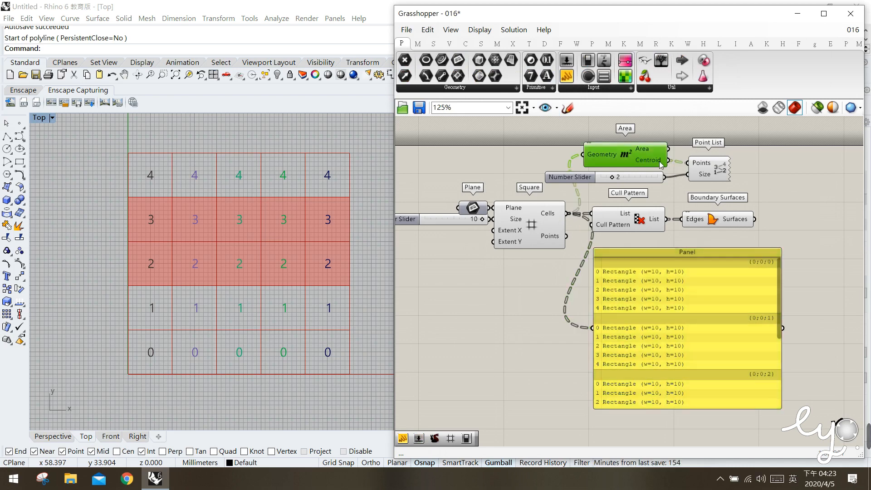
{"action": "left_click_drag", "start_coordinate": [667, 160], "coordinate": [592, 327]}
{"action": "left_click", "coordinate": [709, 322]}
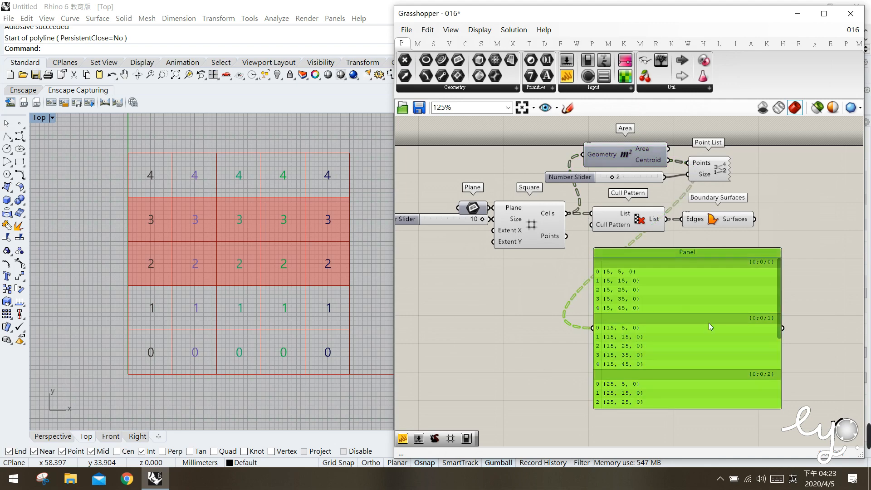
Sketch underlines beneath paths {0;0;0} and {0;0;1} and brackets around their items in the Panel, comparing each branch with its grid column
{"action": "left_click", "coordinate": [567, 107]}
{"action": "left_click_drag", "start_coordinate": [752, 265], "coordinate": [781, 273]}
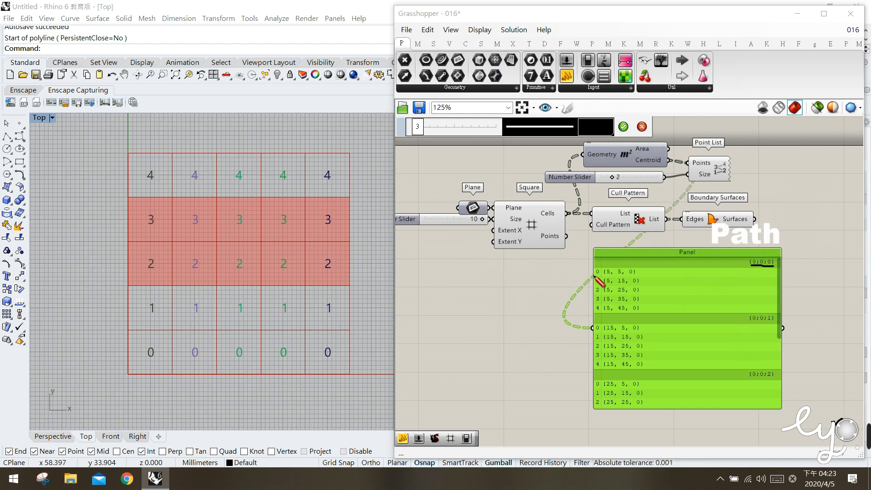
{"action": "mouse_move", "coordinate": [597, 271]}
{"action": "left_mouse_down"}
{"action": "mouse_move", "coordinate": [581, 284]}
{"action": "mouse_move", "coordinate": [592, 313]}
{"action": "left_mouse_up"}
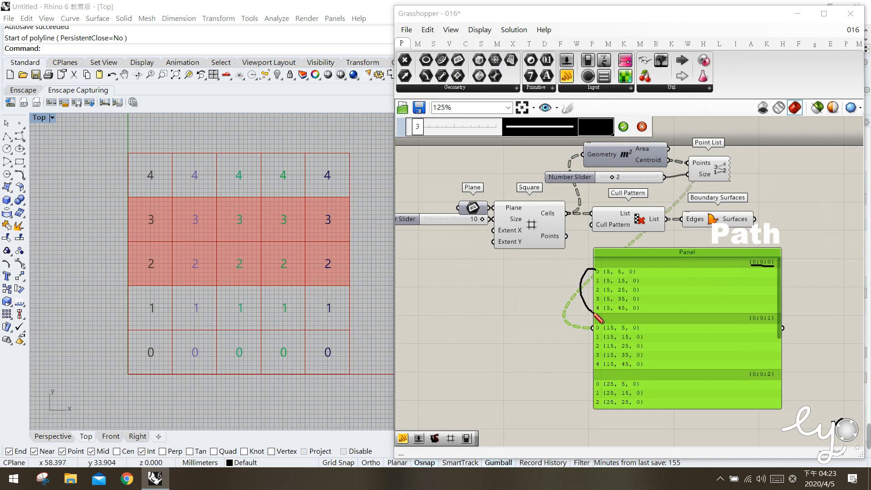
{"action": "left_click_drag", "start_coordinate": [170, 376], "coordinate": [139, 230]}
{"action": "right_click_drag", "start_coordinate": [152, 267], "coordinate": [151, 249]}
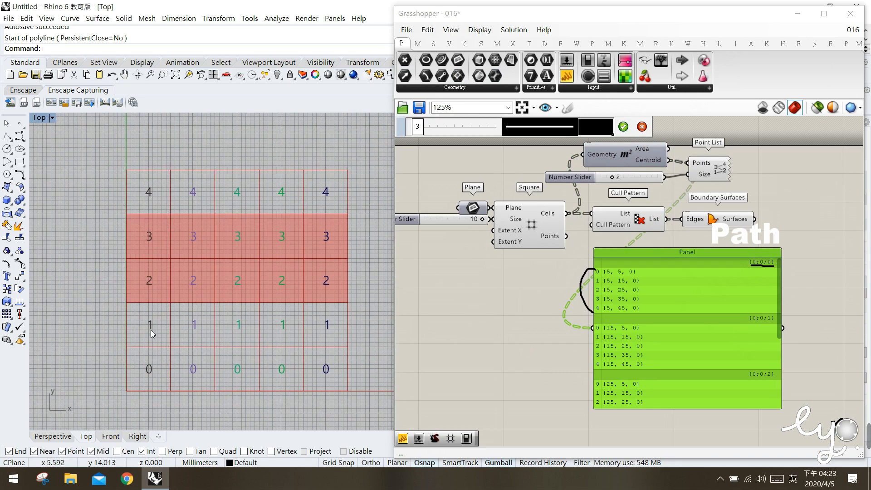
{"action": "mouse_move", "coordinate": [168, 388]}
{"action": "left_mouse_down"}
{"action": "mouse_move", "coordinate": [129, 340]}
{"action": "mouse_move", "coordinate": [88, 180]}
{"action": "left_mouse_up"}
{"action": "left_click_drag", "start_coordinate": [746, 322], "coordinate": [776, 325]}
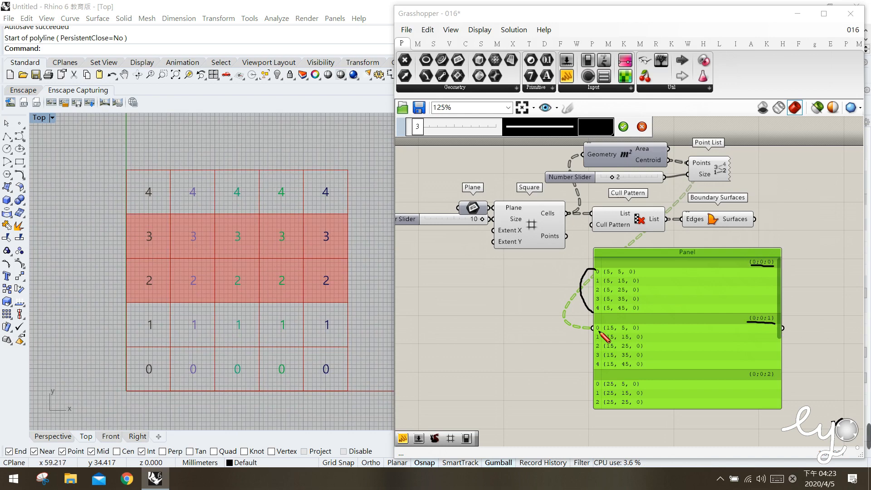
{"action": "left_click_drag", "start_coordinate": [594, 328], "coordinate": [598, 373]}
{"action": "mouse_move", "coordinate": [206, 389]}
{"action": "left_mouse_down"}
{"action": "mouse_move", "coordinate": [171, 276]}
{"action": "mouse_move", "coordinate": [178, 146]}
{"action": "mouse_move", "coordinate": [172, 163]}
{"action": "left_mouse_up"}
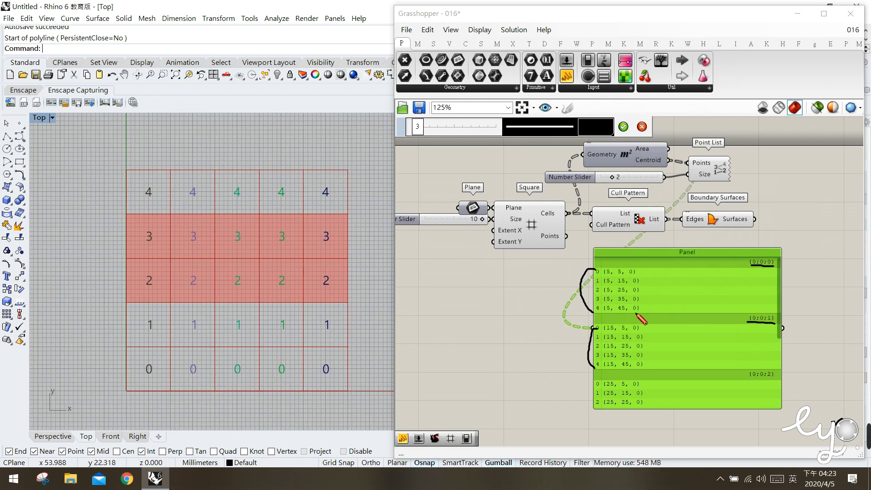
Circle the Panel's first two branches with the sketch tool and mark their individual items
{"action": "mouse_move", "coordinate": [603, 311]}
{"action": "left_mouse_down"}
{"action": "mouse_move", "coordinate": [584, 311]}
{"action": "mouse_move", "coordinate": [640, 312]}
{"action": "mouse_move", "coordinate": [646, 261]}
{"action": "mouse_move", "coordinate": [574, 275]}
{"action": "mouse_move", "coordinate": [589, 312]}
{"action": "left_mouse_up"}
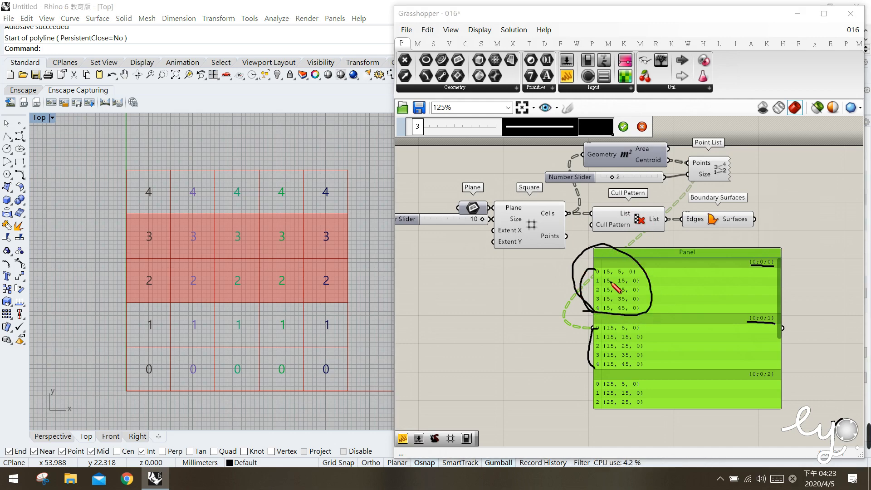
{"action": "left_click_drag", "start_coordinate": [595, 282], "coordinate": [600, 300]}
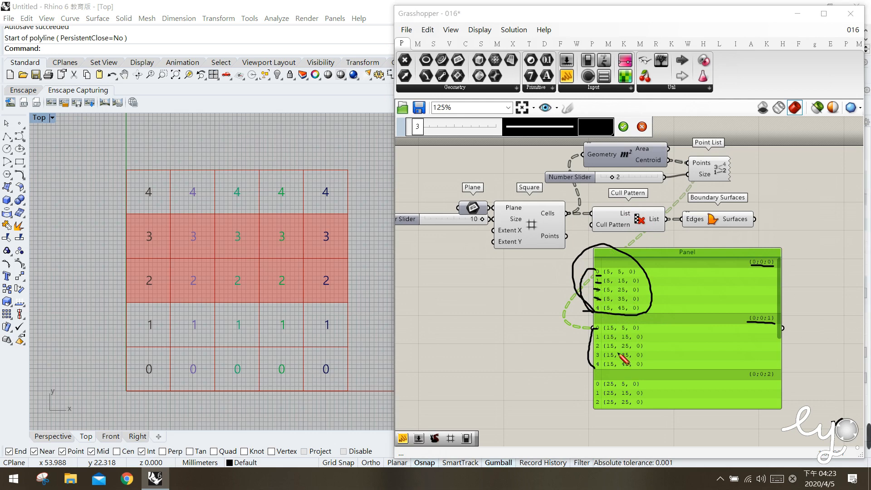
{"action": "mouse_move", "coordinate": [642, 371]}
{"action": "left_mouse_down"}
{"action": "mouse_move", "coordinate": [598, 327]}
{"action": "mouse_move", "coordinate": [651, 349]}
{"action": "mouse_move", "coordinate": [640, 374]}
{"action": "left_mouse_up"}
{"action": "left_click_drag", "start_coordinate": [595, 339], "coordinate": [602, 339]}
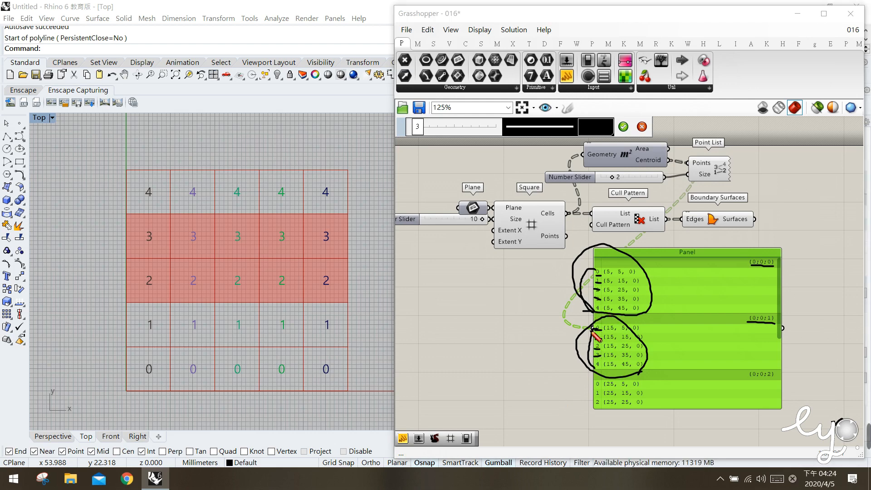
{"action": "mouse_move", "coordinate": [593, 306]}
{"action": "left_mouse_down"}
{"action": "mouse_move", "coordinate": [587, 319]}
{"action": "mouse_move", "coordinate": [656, 313]}
{"action": "mouse_move", "coordinate": [599, 261]}
{"action": "mouse_move", "coordinate": [642, 317]}
{"action": "mouse_move", "coordinate": [619, 247]}
{"action": "mouse_move", "coordinate": [655, 290]}
{"action": "left_mouse_up"}
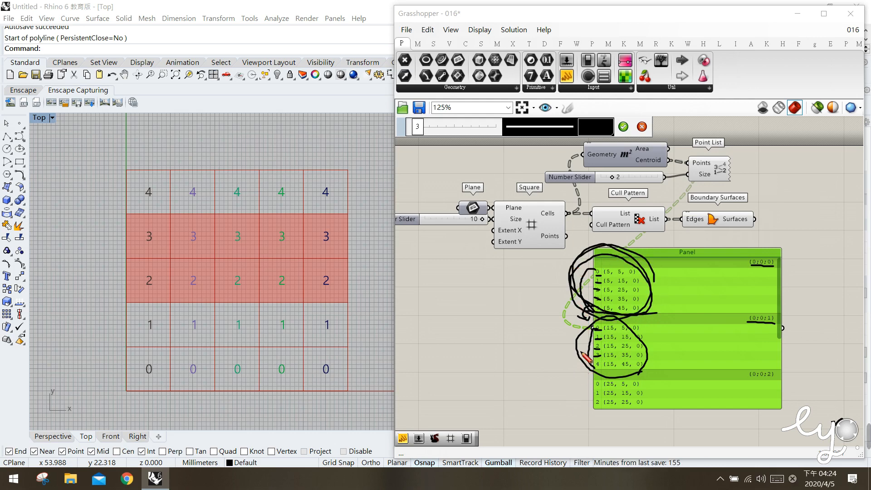
Discard the sketch markings and delete the Panel listing the centroids
{"action": "key", "text": "Escape"}
{"action": "left_click", "coordinate": [717, 322]}
{"action": "key", "text": "Delete"}
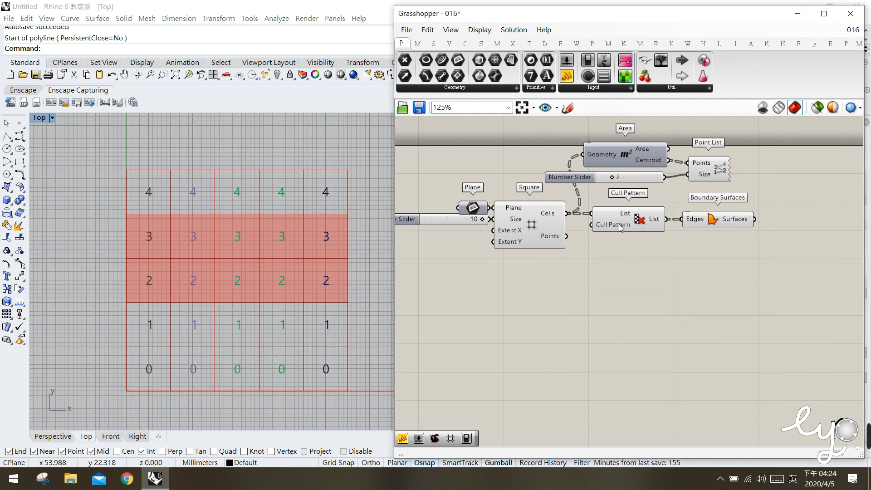
Check Cull Pattern's default pattern values, and add a Panel below the Square grid containing 1 and 0 on separate lines
{"action": "mouse_move", "coordinate": [619, 225]}
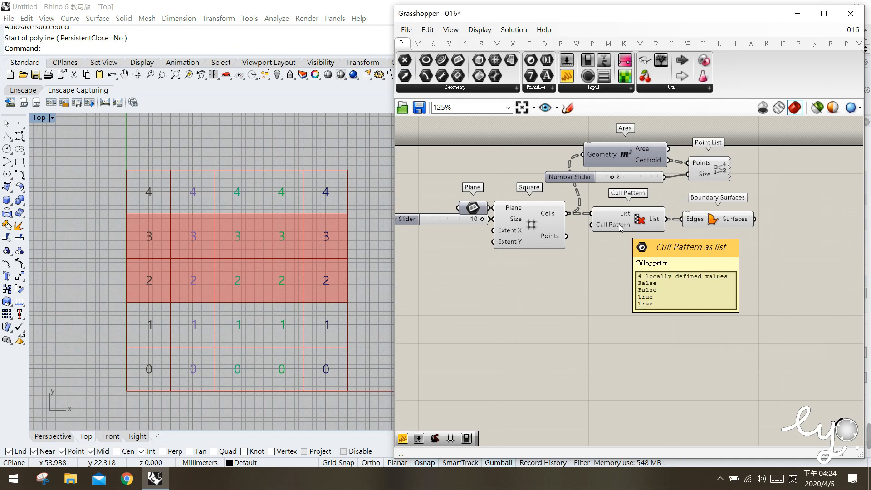
{"action": "double_click", "coordinate": [571, 271]}
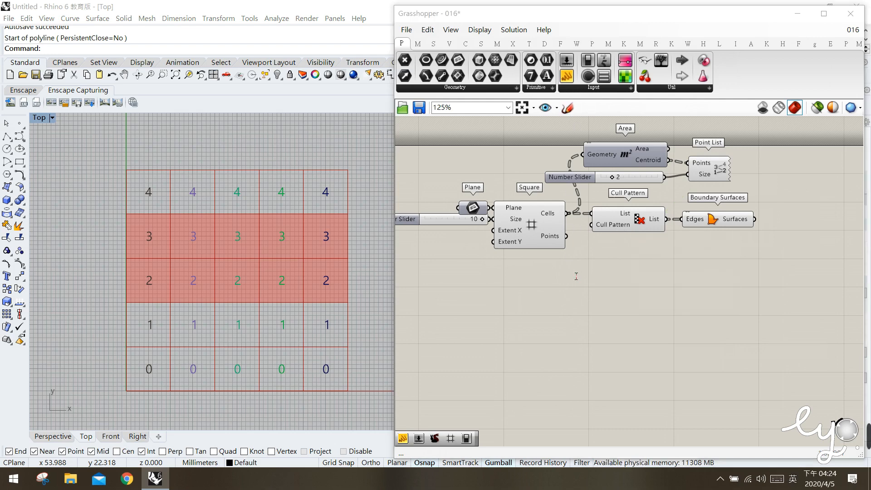
{"action": "type", "text": "//"}
{"action": "key", "text": "Return"}
{"action": "double_click", "coordinate": [575, 291]}
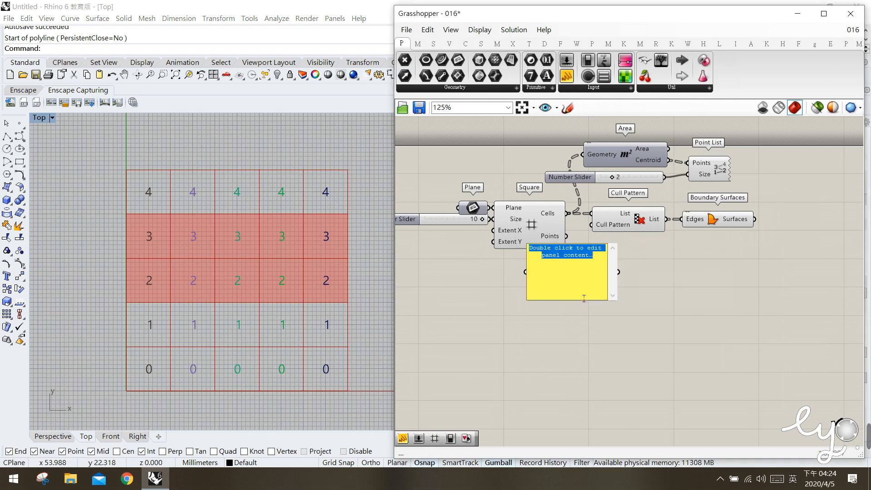
{"action": "type", "text": "1"}
{"action": "key", "text": "Return"}
{"action": "type", "text": "0"}
{"action": "left_click", "coordinate": [649, 272]}
Turn off Multiline Data on the 1/0 Panel, narrow it, connect it to the Cull Pattern input, and inspect the resulting cells
{"action": "left_click_drag", "start_coordinate": [569, 297], "coordinate": [530, 288]}
{"action": "right_click", "coordinate": [550, 284]}
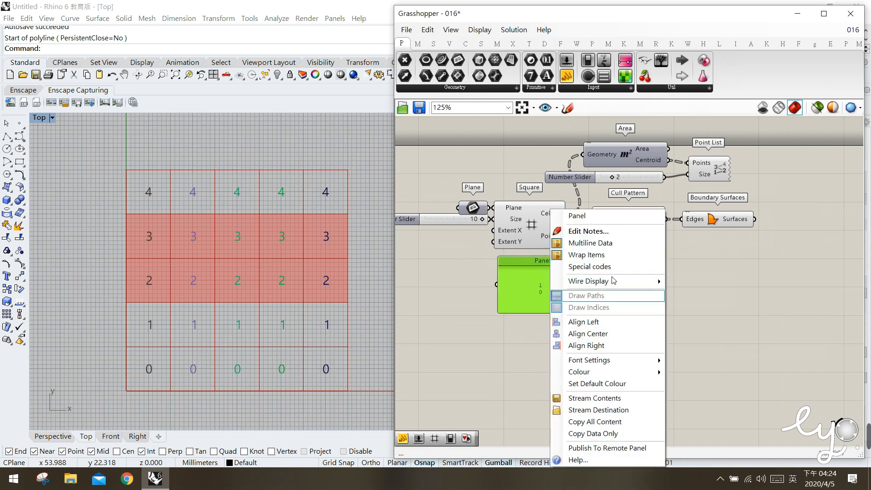
{"action": "left_click", "coordinate": [589, 243]}
{"action": "left_click_drag", "start_coordinate": [591, 316], "coordinate": [592, 224]}
{"action": "left_click", "coordinate": [604, 258]}
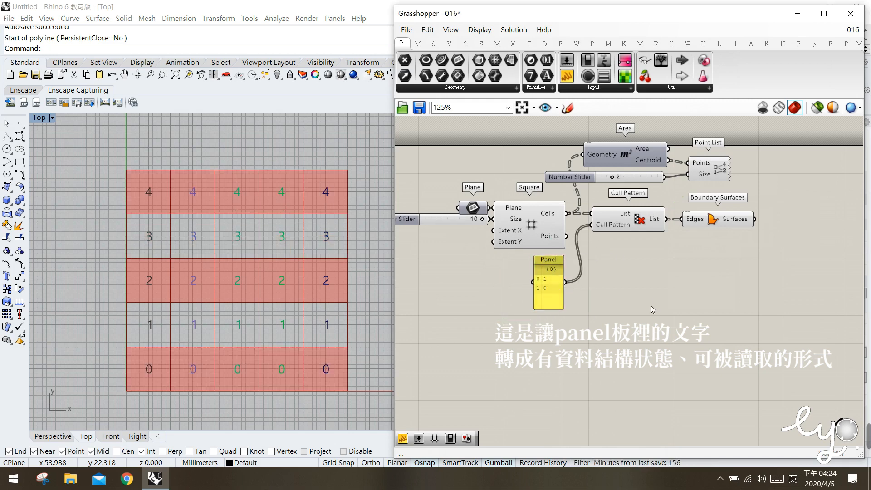
{"action": "left_click", "coordinate": [155, 380]}
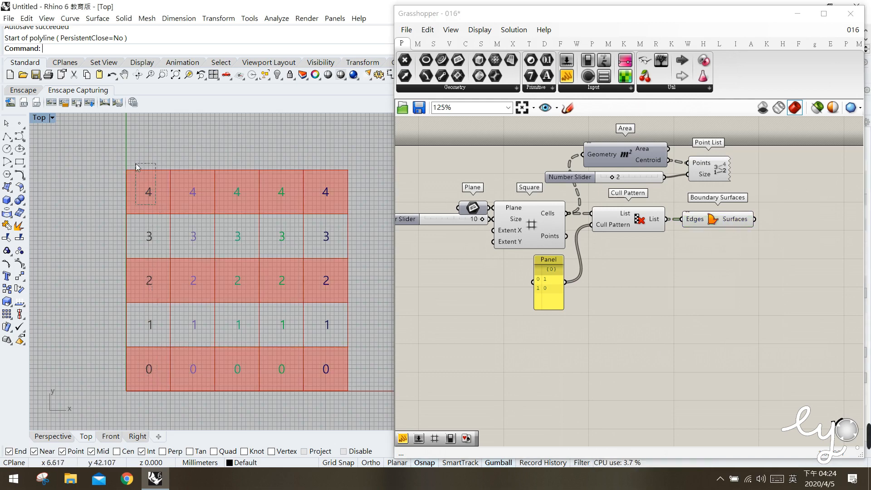
{"action": "left_click_drag", "start_coordinate": [214, 405], "coordinate": [202, 342]}
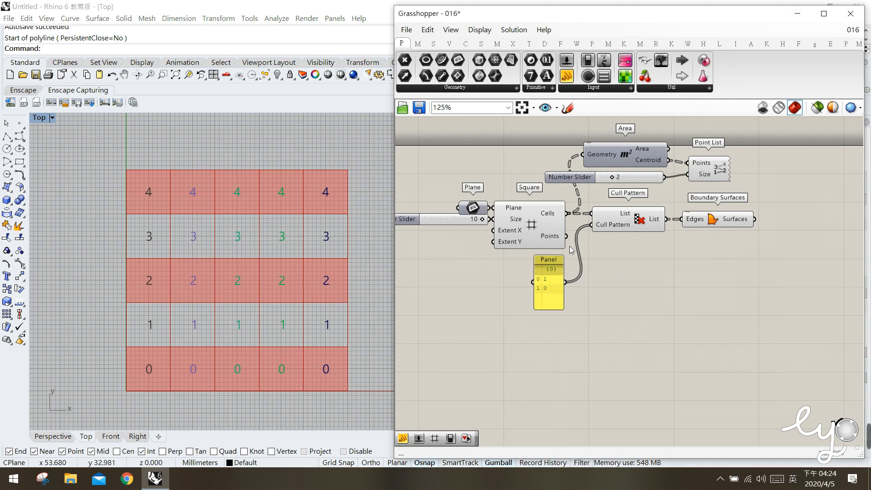
Flatten the Cells output of the Square grid component
{"action": "left_click", "coordinate": [542, 228]}
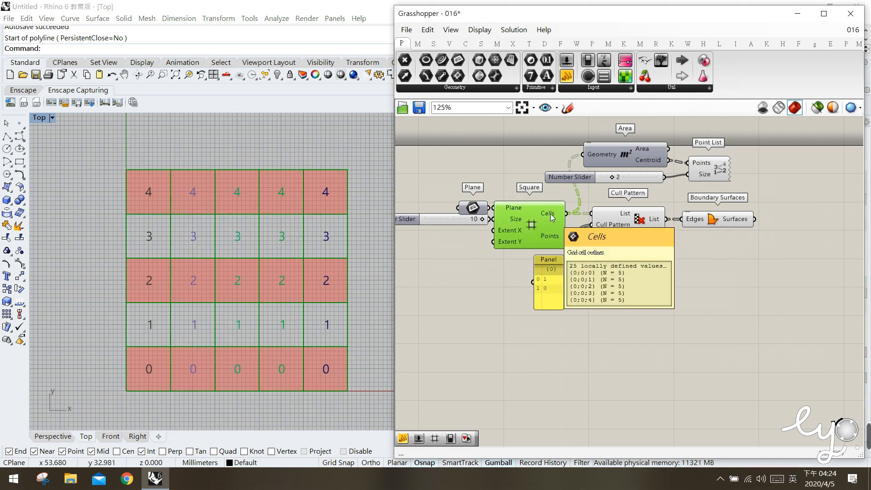
{"action": "right_click", "coordinate": [551, 217]}
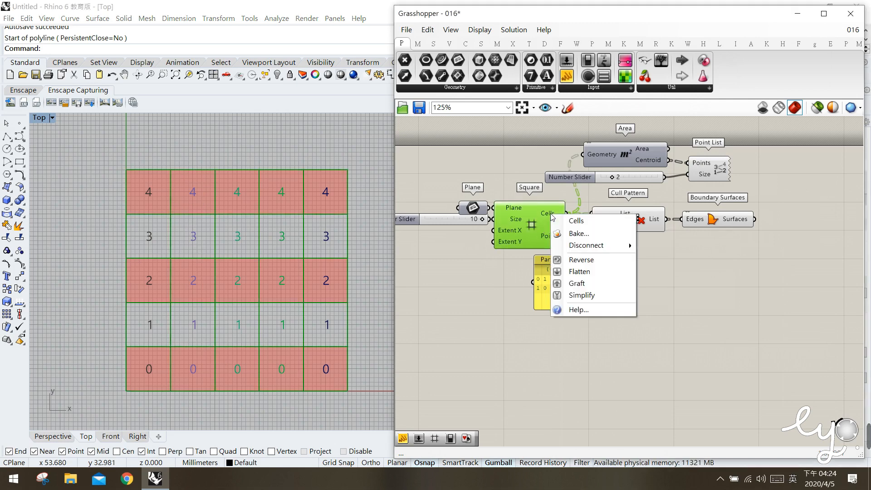
{"action": "left_click", "coordinate": [589, 273]}
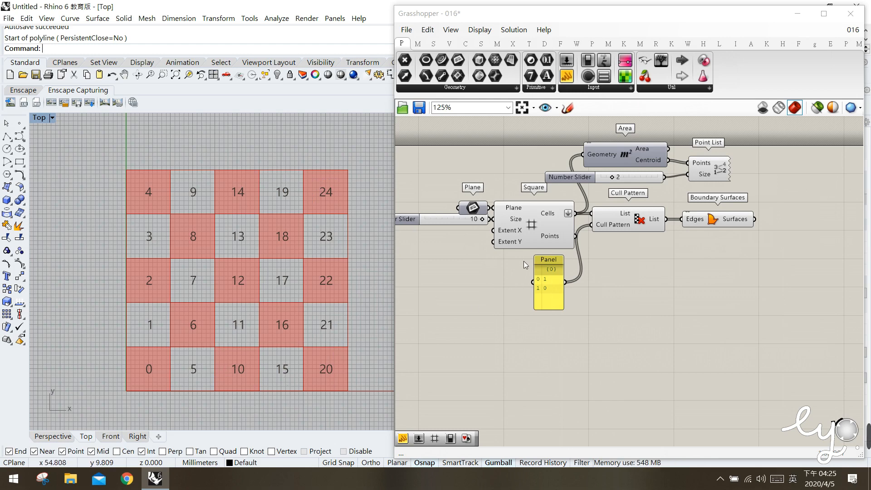
Inspect the flattened grid cells, the Cull Pattern output and the resulting Boundary Surfaces in the Top viewport
{"action": "left_click", "coordinate": [550, 219]}
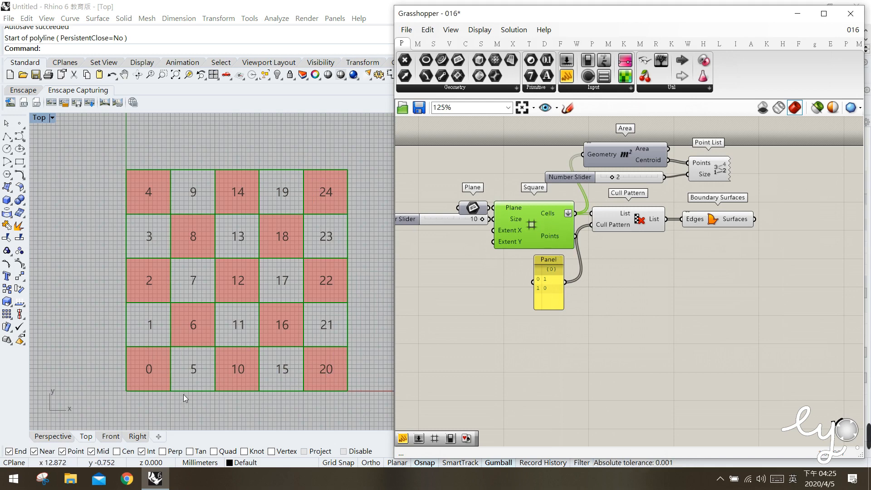
{"action": "left_click_drag", "start_coordinate": [620, 219], "coordinate": [622, 219]}
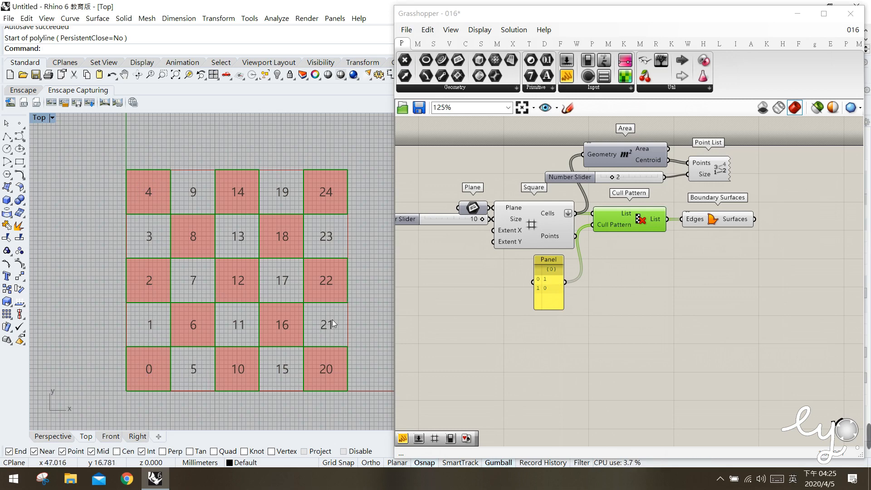
{"action": "left_click", "coordinate": [589, 393]}
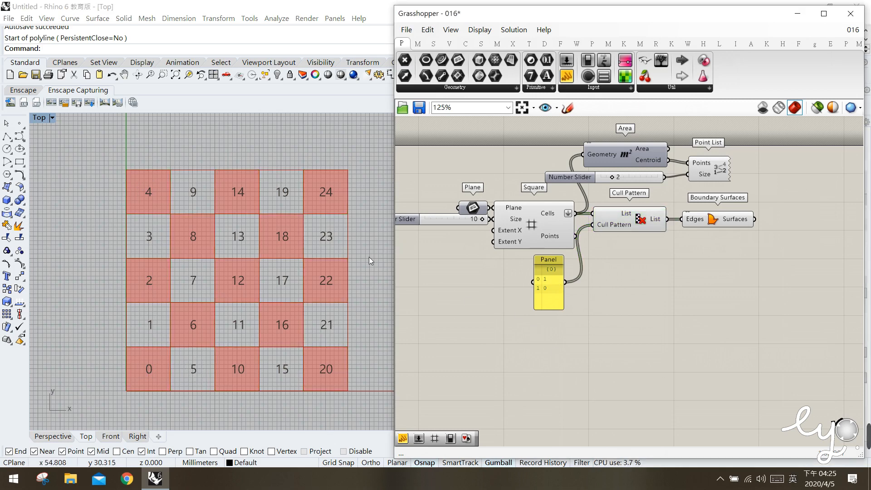
{"action": "left_click", "coordinate": [716, 221]}
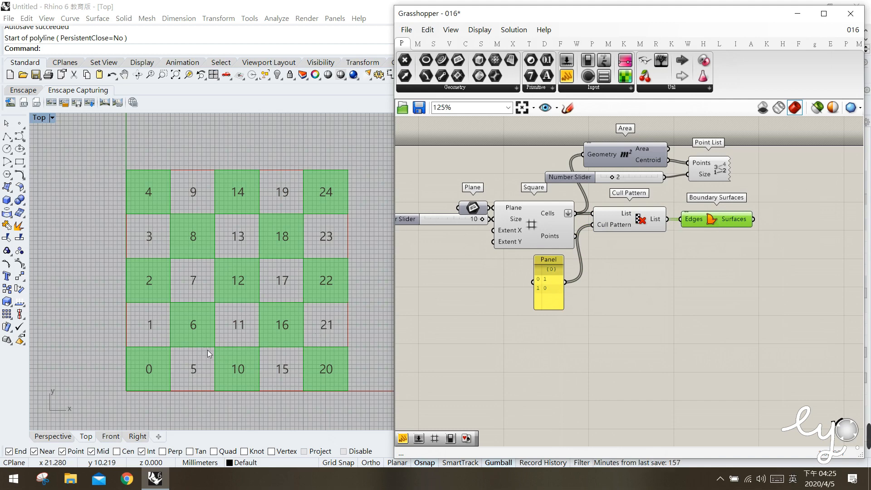
{"action": "left_click", "coordinate": [139, 364]}
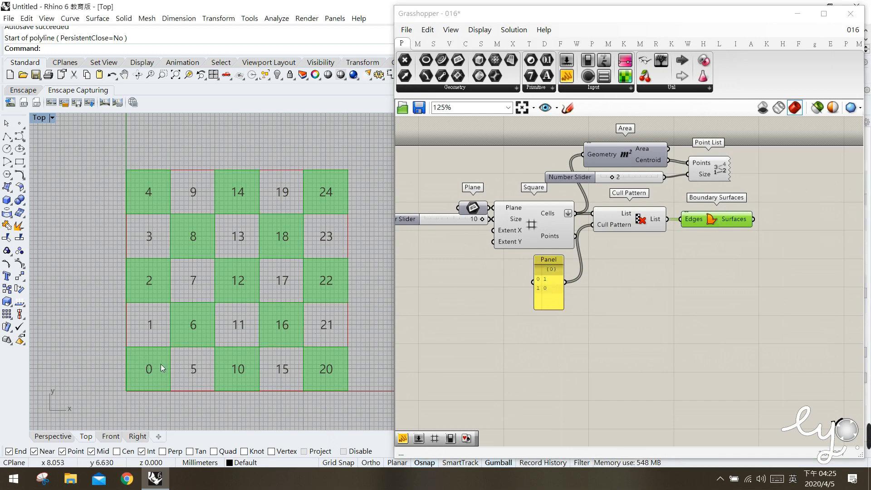
{"action": "left_click_drag", "start_coordinate": [132, 360], "coordinate": [131, 360]}
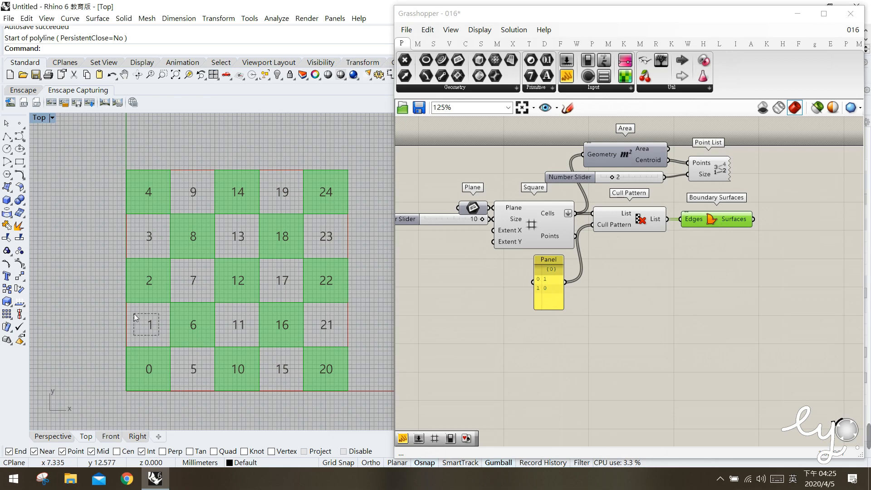
{"action": "left_click", "coordinate": [686, 280]}
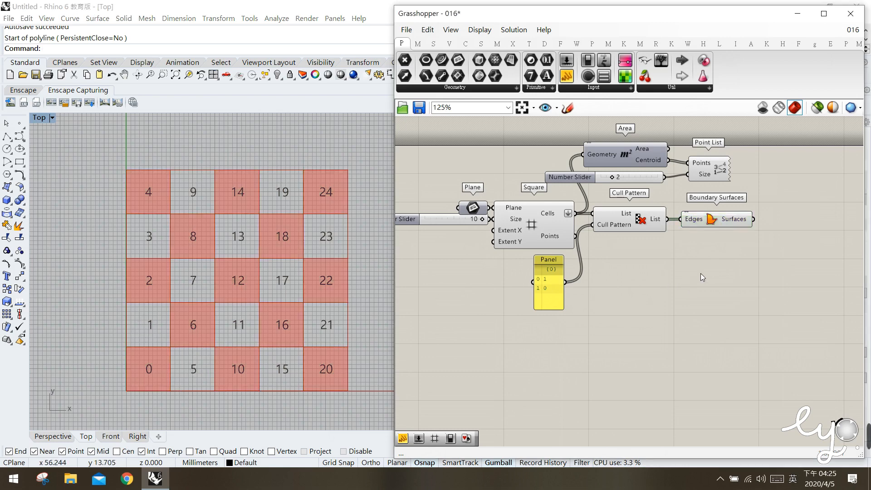
Add a Dispatch component below Cull Pattern and arrange it beside the 1/0 Panel
{"action": "left_click", "coordinate": [433, 44]}
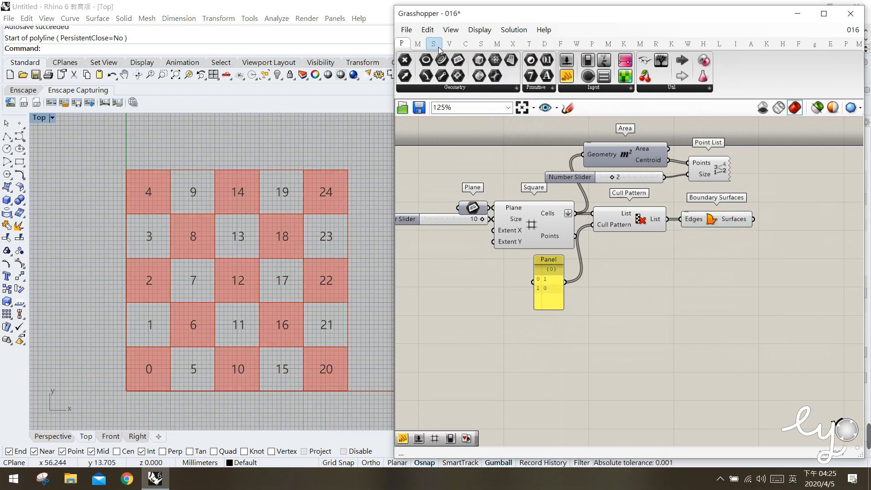
{"action": "left_click", "coordinate": [446, 89]}
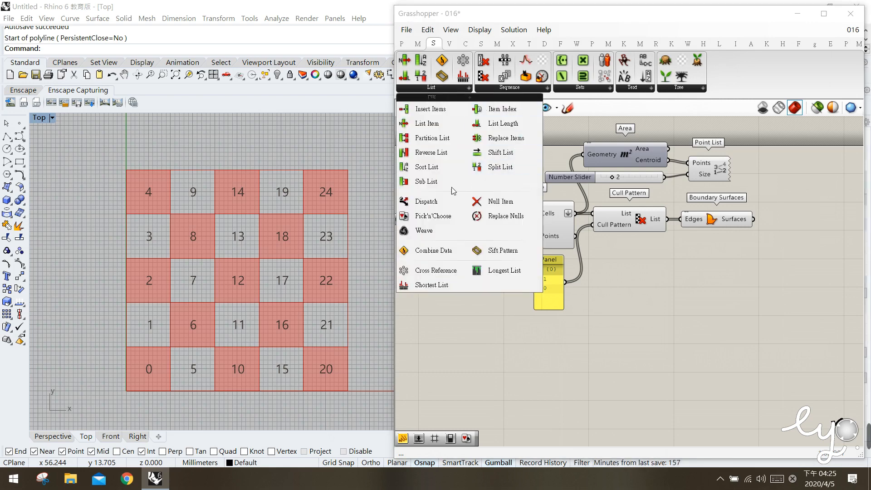
{"action": "left_click_drag", "start_coordinate": [428, 202], "coordinate": [676, 280]}
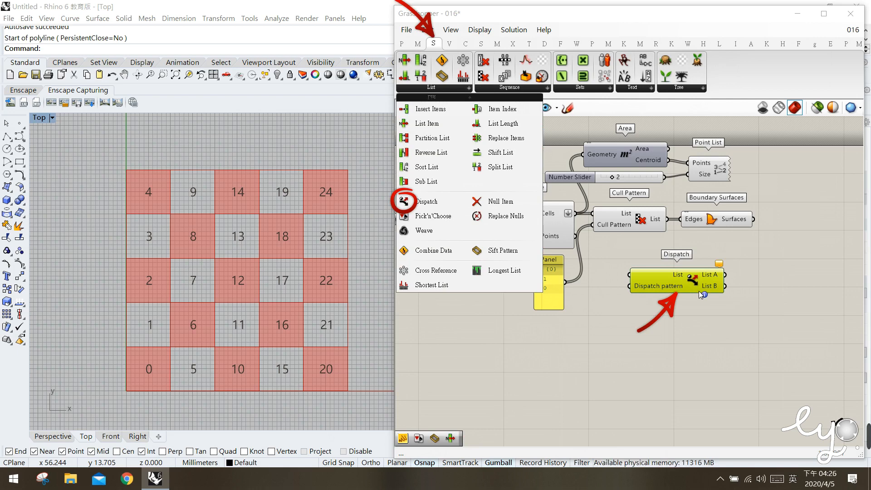
{"action": "left_click_drag", "start_coordinate": [665, 291], "coordinate": [637, 287]}
{"action": "left_click", "coordinate": [580, 292]}
{"action": "left_click_drag", "start_coordinate": [545, 297], "coordinate": [552, 295]}
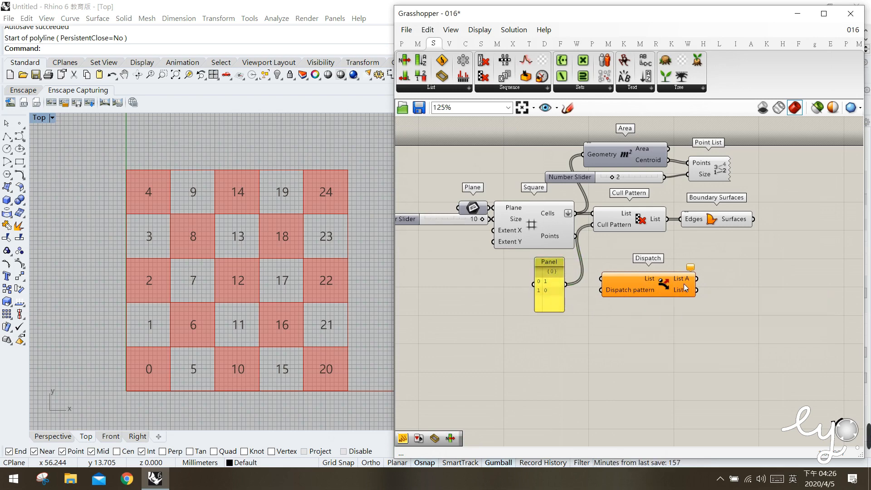
Circle Dispatch's List A and List B outputs with the sketch tool, and discard the markings
{"action": "left_click", "coordinate": [566, 108]}
{"action": "mouse_move", "coordinate": [671, 280]}
{"action": "left_mouse_down"}
{"action": "mouse_move", "coordinate": [694, 292]}
{"action": "mouse_move", "coordinate": [695, 273]}
{"action": "mouse_move", "coordinate": [670, 275]}
{"action": "mouse_move", "coordinate": [672, 291]}
{"action": "mouse_move", "coordinate": [692, 297]}
{"action": "mouse_move", "coordinate": [694, 286]}
{"action": "left_mouse_up"}
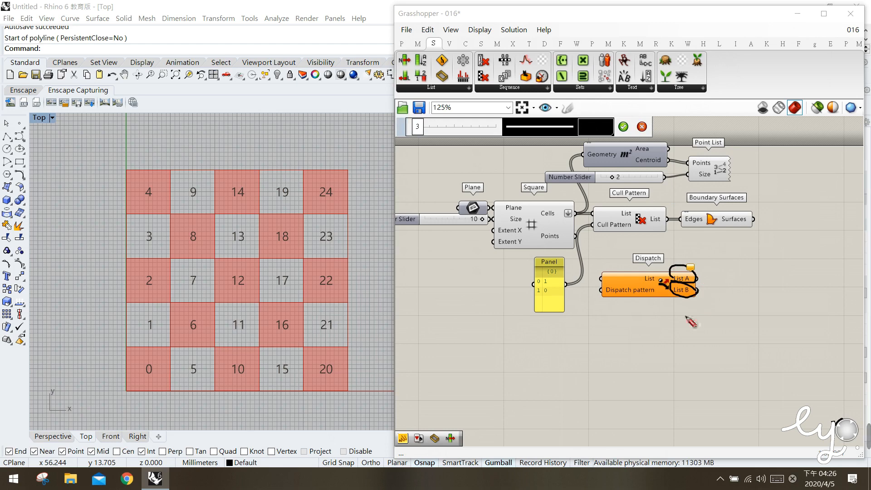
{"action": "left_click", "coordinate": [641, 126]}
Connect the Square grid's Cells to Dispatch's List input and the 1/0 Panel to its Dispatch pattern input
{"action": "left_click", "coordinate": [544, 224]}
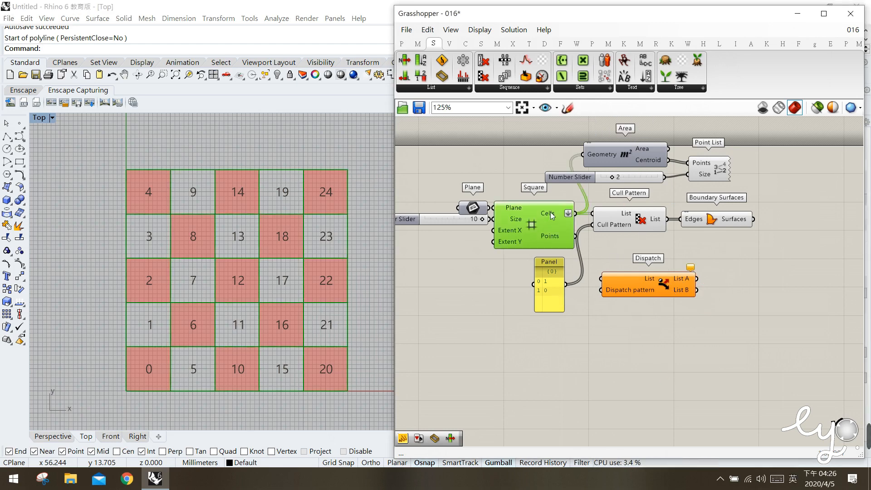
{"action": "left_click_drag", "start_coordinate": [577, 214], "coordinate": [628, 282]}
{"action": "left_click", "coordinate": [630, 287]}
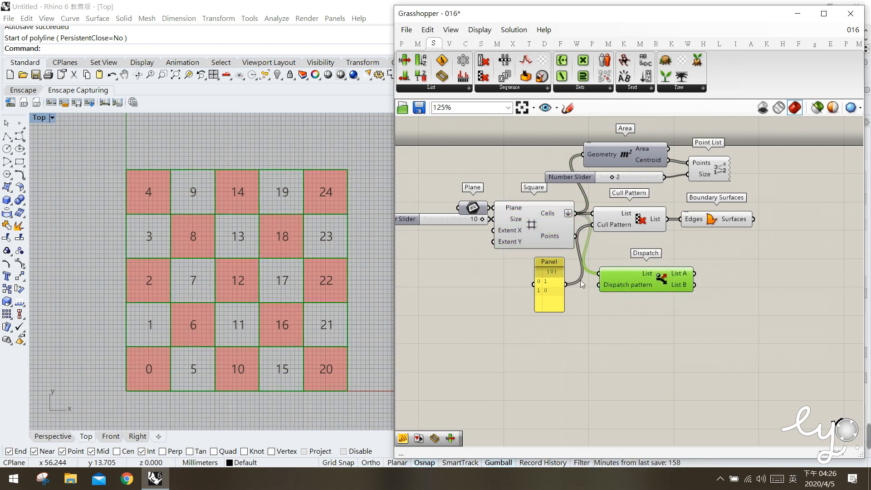
{"action": "left_click_drag", "start_coordinate": [566, 284], "coordinate": [597, 285]}
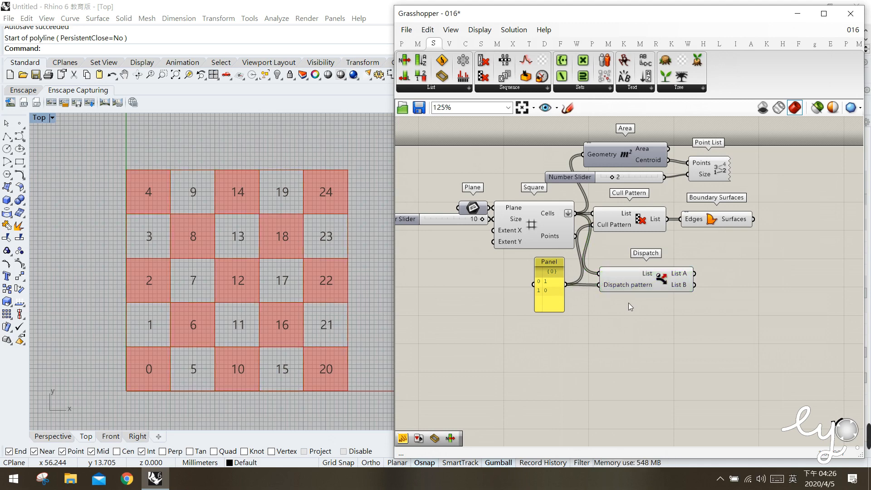
{"action": "left_click", "coordinate": [635, 328]}
{"action": "left_click", "coordinate": [682, 286]}
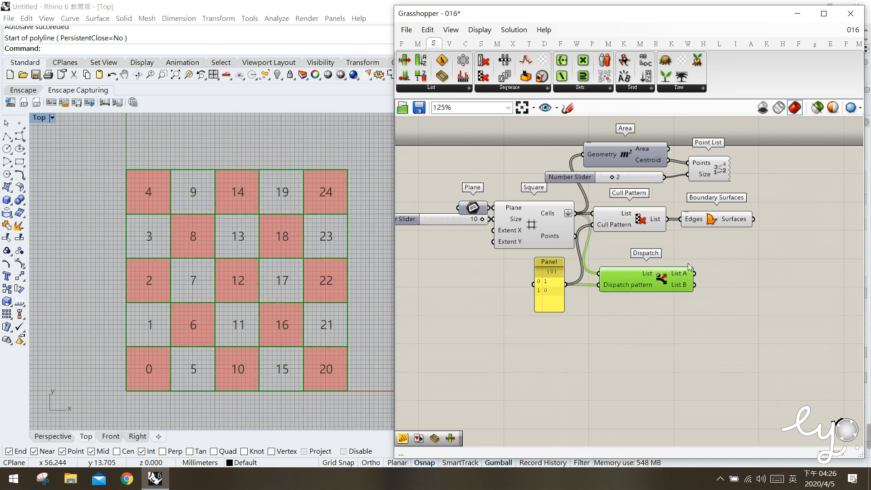
Duplicate Boundary Surfaces beside Dispatch, and turn off the preview of Cull Pattern and its original Boundary Surfaces
{"action": "left_click_drag", "start_coordinate": [705, 225], "coordinate": [749, 274]}
{"action": "left_click", "coordinate": [722, 336]}
{"action": "left_click", "coordinate": [648, 277]}
{"action": "left_click", "coordinate": [651, 241]}
{"action": "left_click_drag", "start_coordinate": [712, 239], "coordinate": [616, 192]}
{"action": "middle_click", "coordinate": [659, 216]}
{"action": "left_click", "coordinate": [696, 179]}
Connect Dispatch's List A to the Edges input of the copied Boundary Surfaces, and check the List B output
{"action": "left_click", "coordinate": [653, 278]}
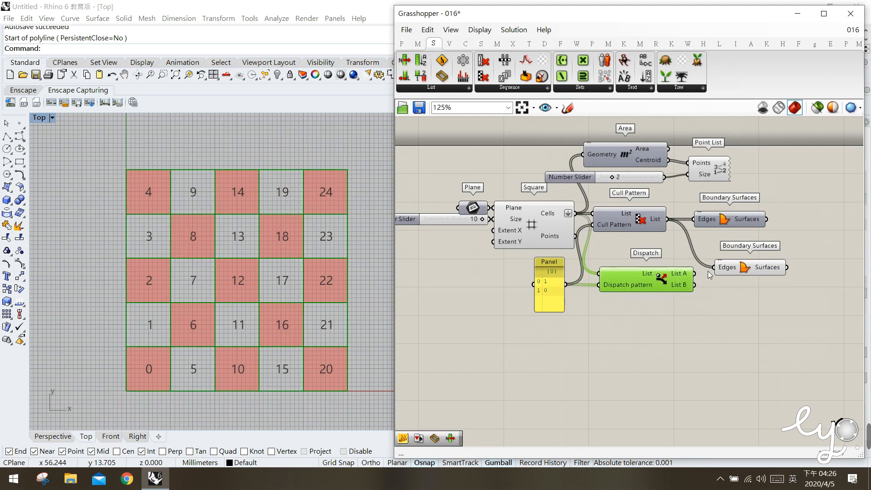
{"action": "left_click_drag", "start_coordinate": [679, 273], "coordinate": [737, 270]}
{"action": "left_click", "coordinate": [684, 289]}
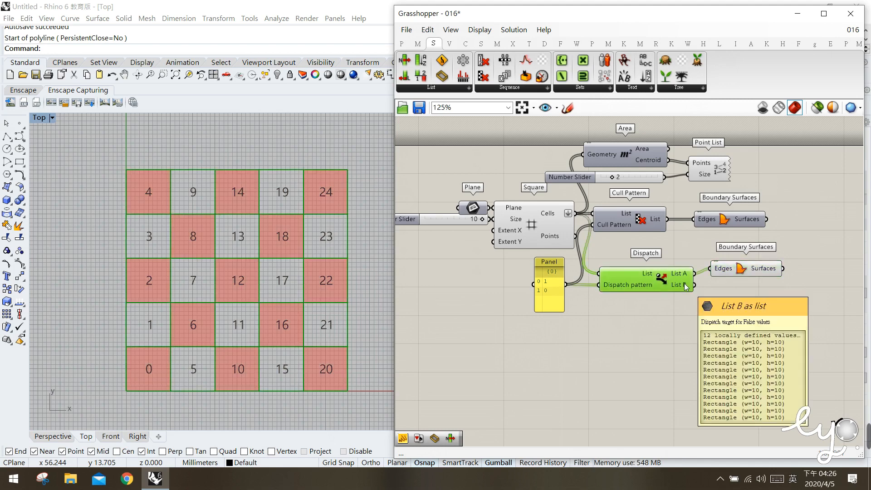
{"action": "left_click", "coordinate": [653, 364]}
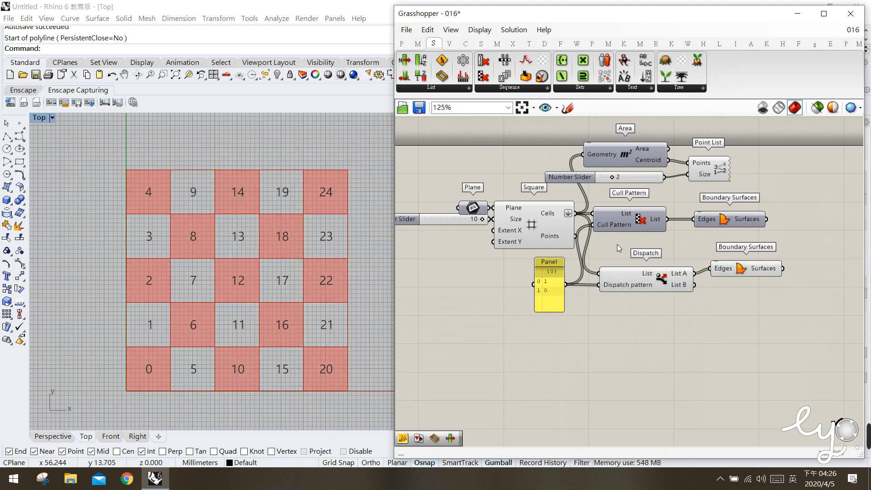
Add an Area component below the copied Boundary Surfaces and connect Dispatch's List B to its Geometry input
{"action": "left_click", "coordinate": [480, 44]}
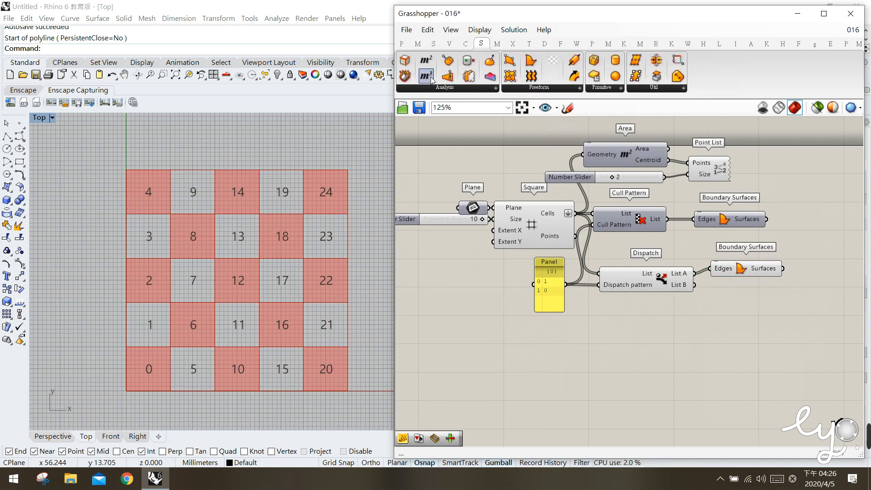
{"action": "left_click_drag", "start_coordinate": [426, 60], "coordinate": [755, 317]}
{"action": "left_click_drag", "start_coordinate": [694, 284], "coordinate": [710, 314]}
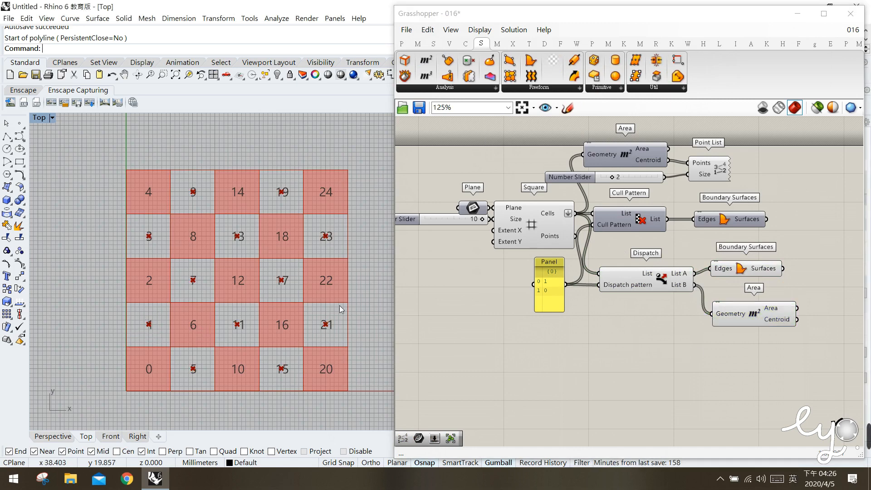
Add a Circle component beside the new Area and connect the Area's Centroid output to its Plane input
{"action": "left_click", "coordinate": [465, 45]}
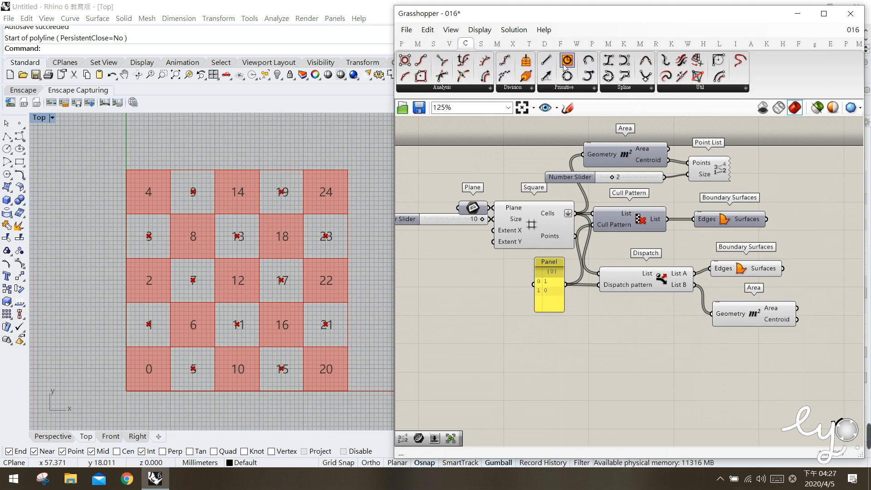
{"action": "left_click_drag", "start_coordinate": [565, 65], "coordinate": [838, 320]}
{"action": "right_click_drag", "start_coordinate": [800, 360], "coordinate": [720, 352]}
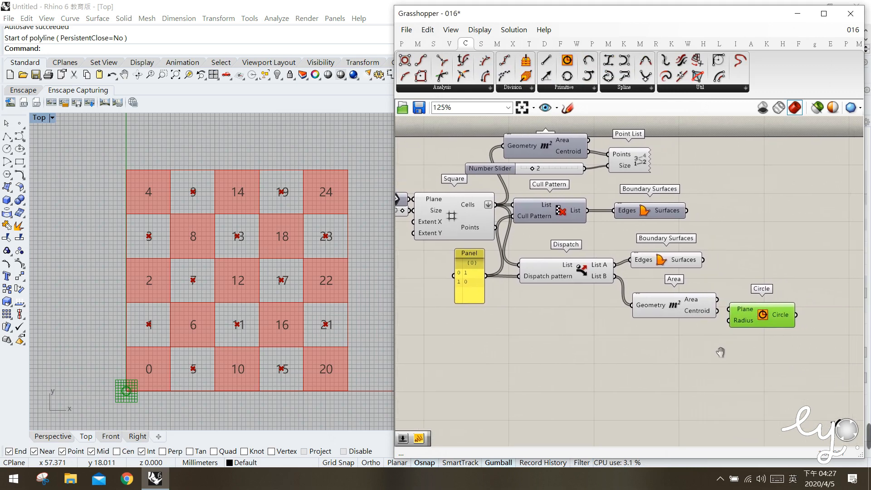
{"action": "left_click_drag", "start_coordinate": [741, 324], "coordinate": [748, 326]}
{"action": "left_click", "coordinate": [699, 312]}
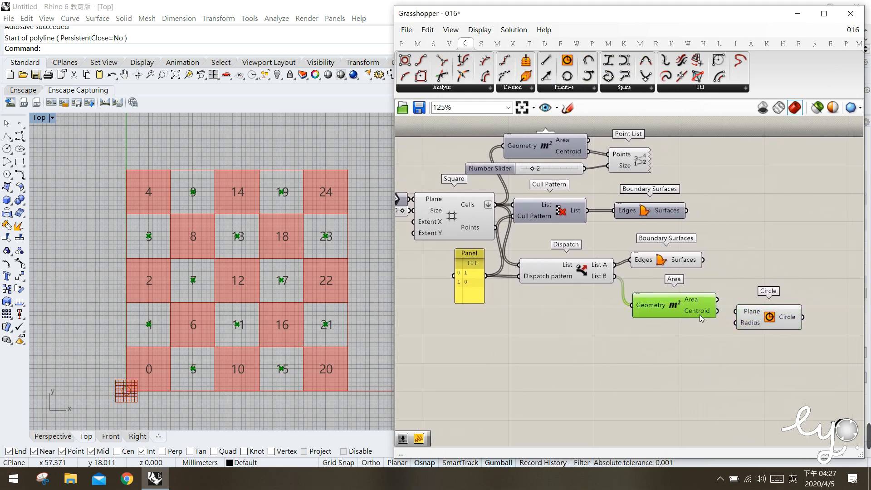
{"action": "left_click_drag", "start_coordinate": [735, 311], "coordinate": [717, 311]}
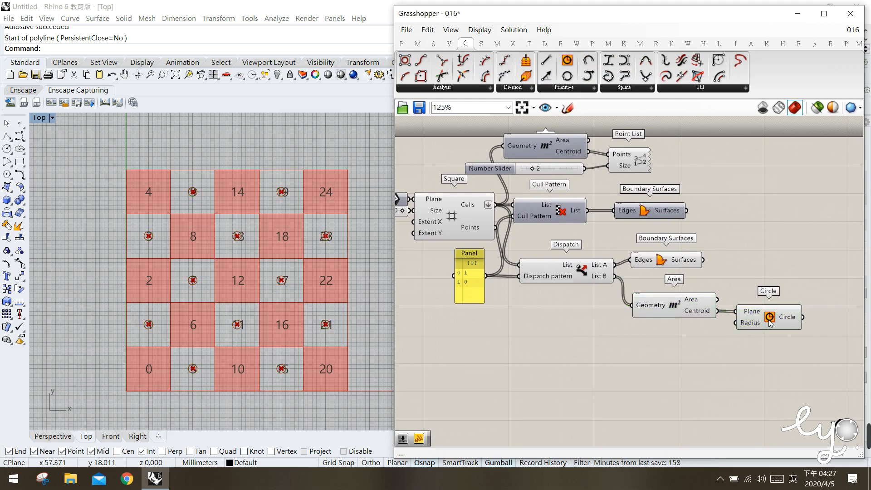
Turn off the preview of the Area component fed by List B, and check the Point List numbering
{"action": "left_click", "coordinate": [682, 308]}
{"action": "middle_click", "coordinate": [685, 307]}
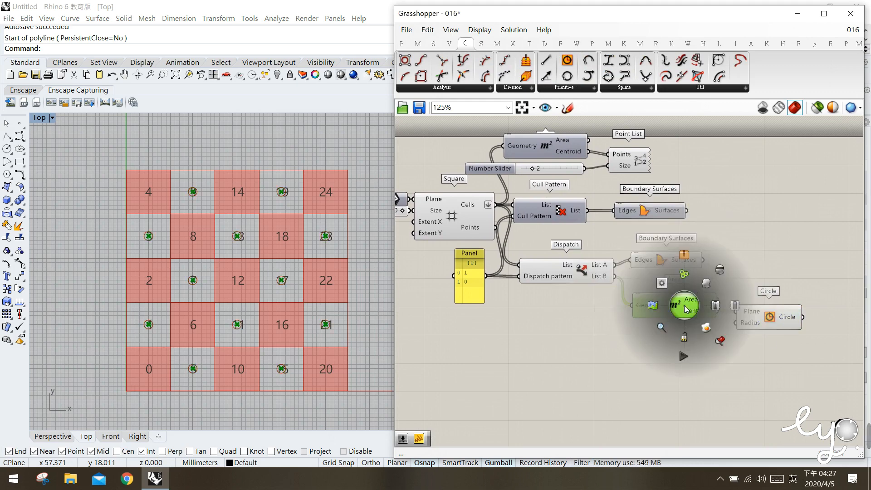
{"action": "left_click", "coordinate": [719, 269]}
{"action": "left_click", "coordinate": [624, 155]}
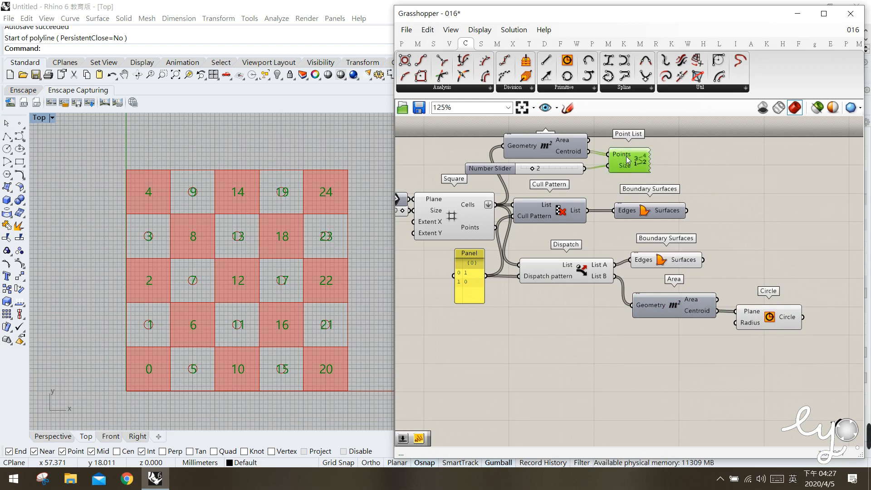
{"action": "left_click", "coordinate": [760, 357]}
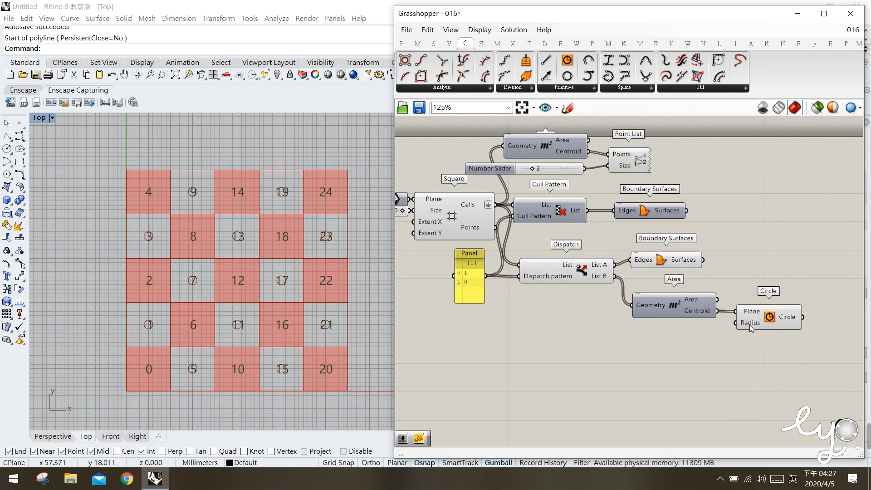
Add a Number Slider with value 3 and connect it to the Circle's Radius input
{"action": "double_click", "coordinate": [649, 346]}
{"action": "type", "text": "3"}
{"action": "key", "text": "Return"}
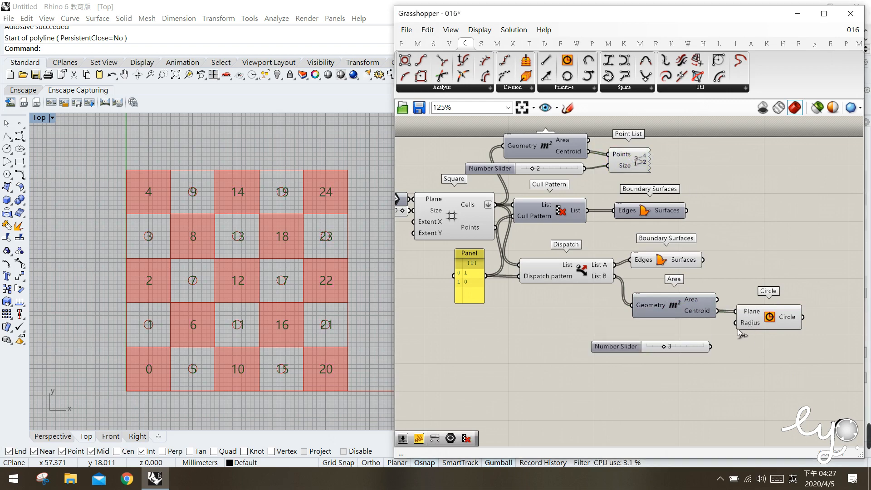
{"action": "left_click_drag", "start_coordinate": [721, 341], "coordinate": [693, 333]}
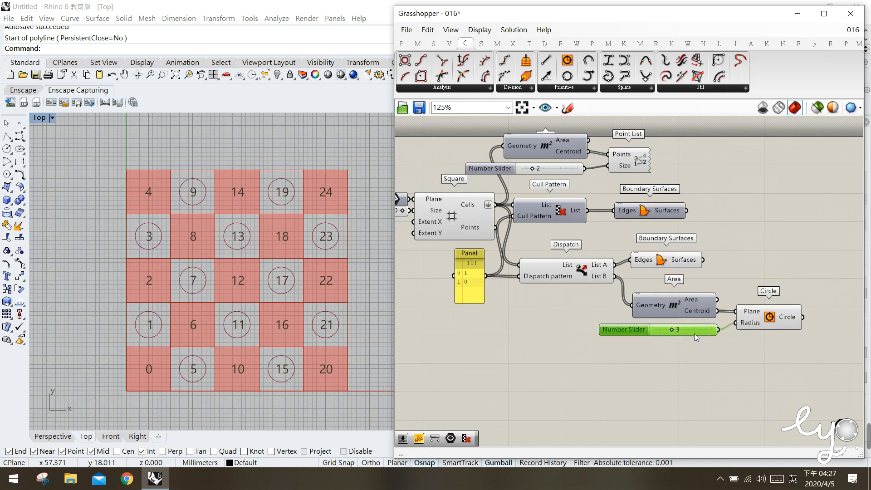
Compare the cells filled by the List A Boundary Surfaces with those holding the List B circles
{"action": "left_click", "coordinate": [756, 323]}
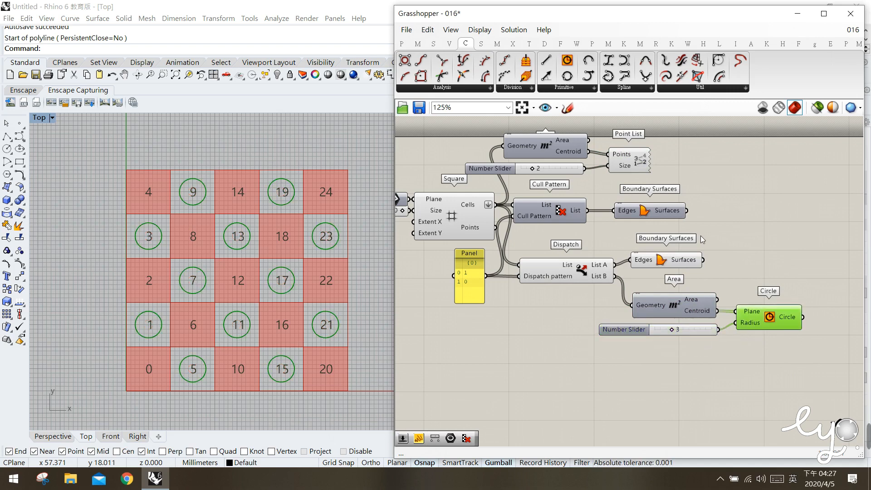
{"action": "left_click", "coordinate": [665, 261]}
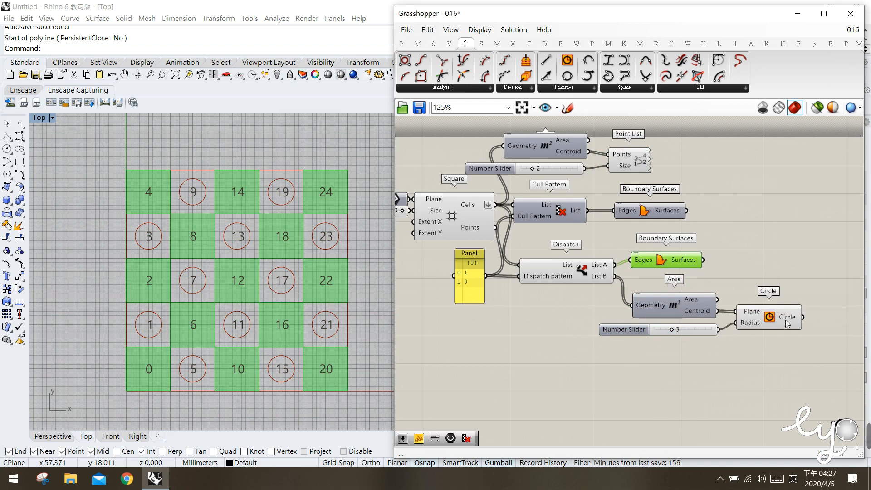
{"action": "left_click", "coordinate": [785, 320]}
{"action": "left_click", "coordinate": [683, 262]}
{"action": "left_click", "coordinate": [771, 325]}
{"action": "left_click", "coordinate": [678, 260]}
{"action": "left_click", "coordinate": [786, 321]}
{"action": "left_click", "coordinate": [657, 260]}
{"action": "left_click", "coordinate": [758, 322]}
Move the Dispatch component slightly to line its List A output up with the copied Boundary Surfaces
{"action": "left_click", "coordinate": [683, 353]}
{"action": "left_click_drag", "start_coordinate": [564, 270], "coordinate": [557, 266]}
{"action": "left_click", "coordinate": [551, 319]}
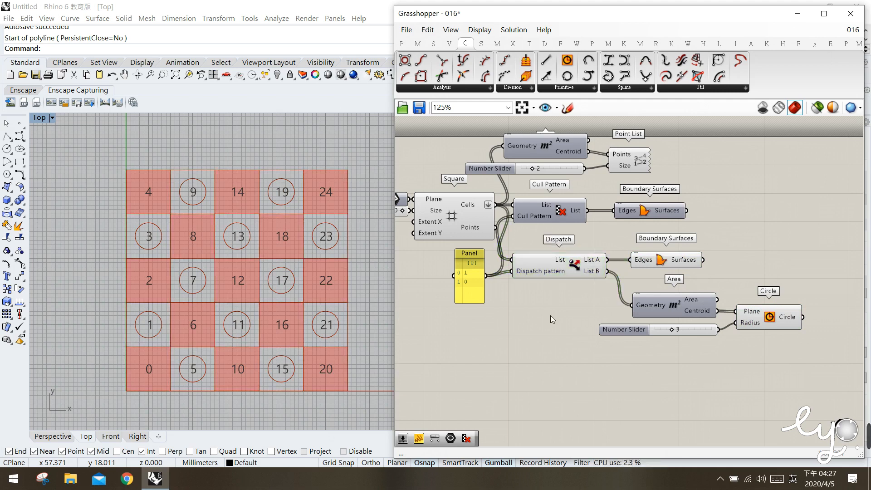